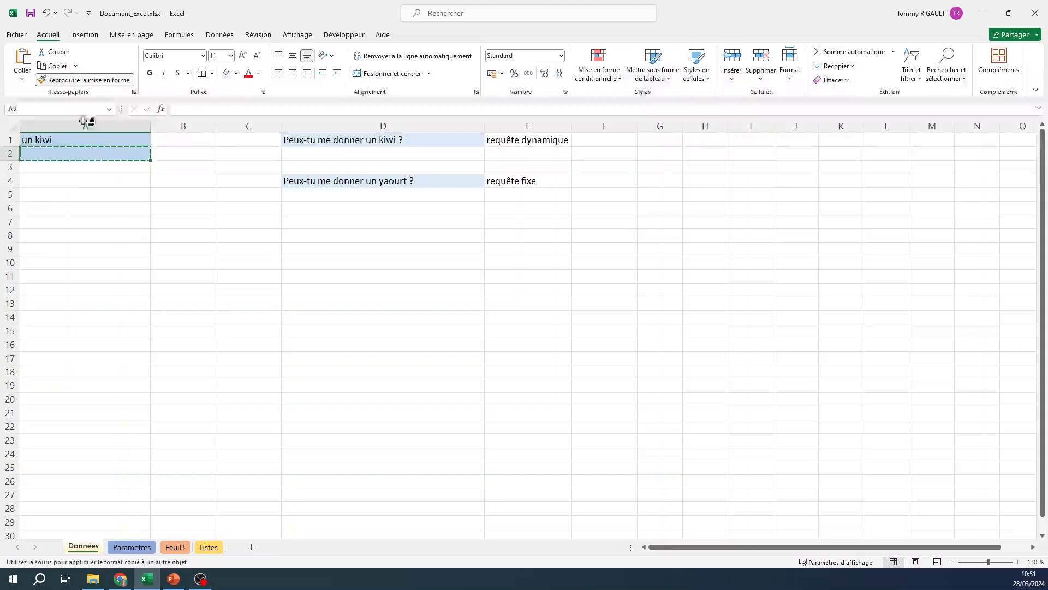
- Apply the copied blue cell format to A3, and enter "une banane" in A2 and "un yaourt" in A3
click(77, 166)
click(81, 154)
text(une)
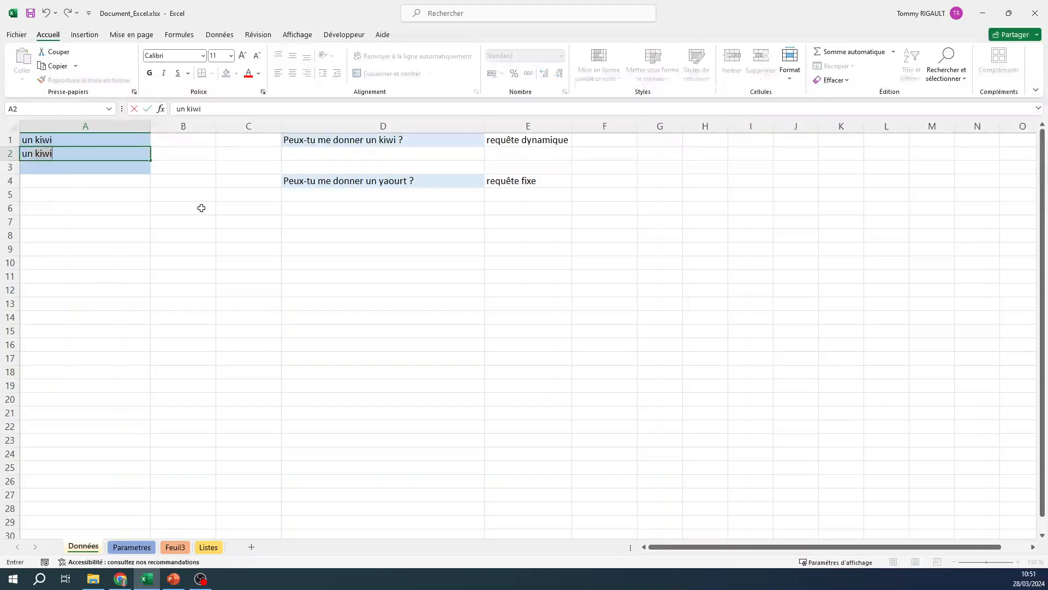
text( banane)
key(Return)
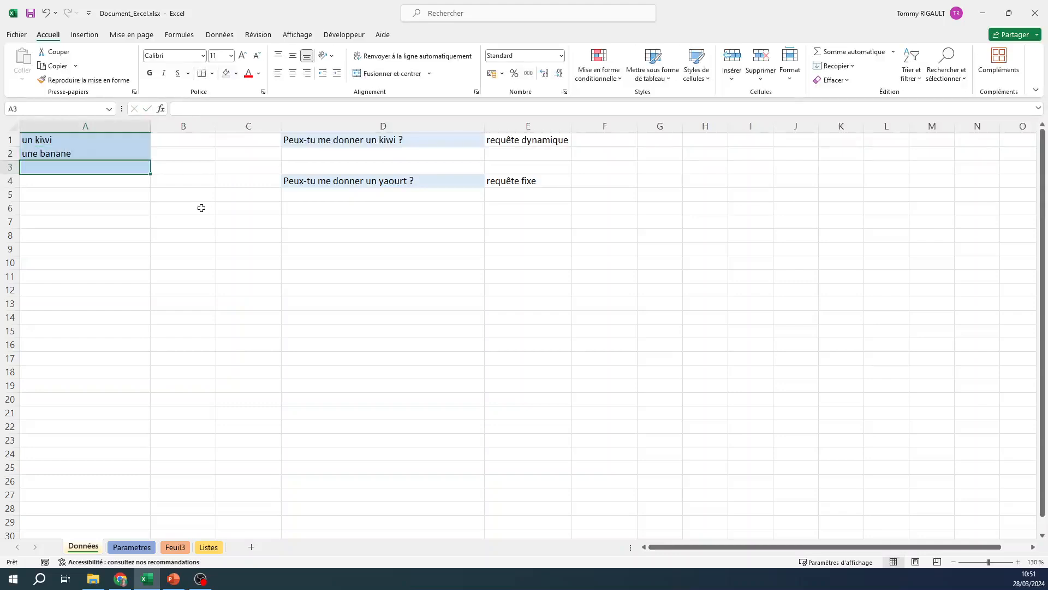
text(un yaourt)
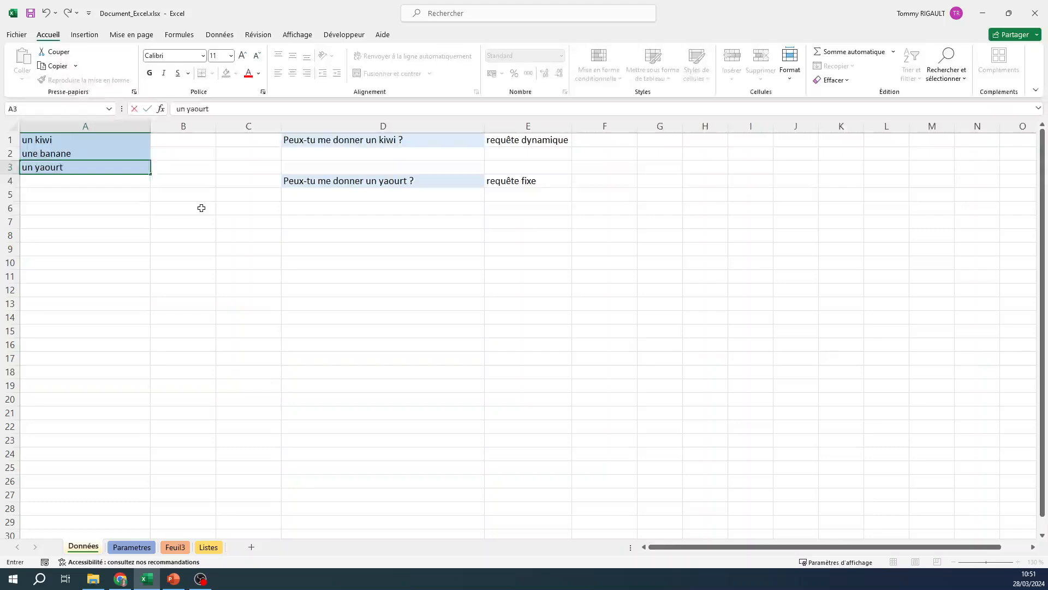
key(Return)
- Delete columns D and E containing the dynamic and fixed request examples
drag(341, 126, 534, 126)
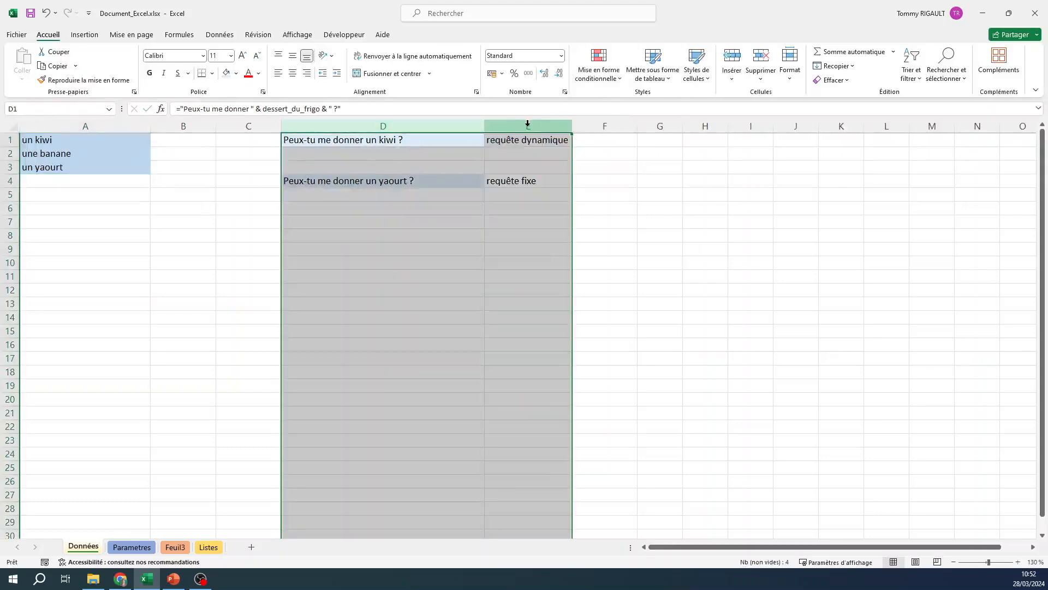
right_click(530, 126)
click(566, 248)
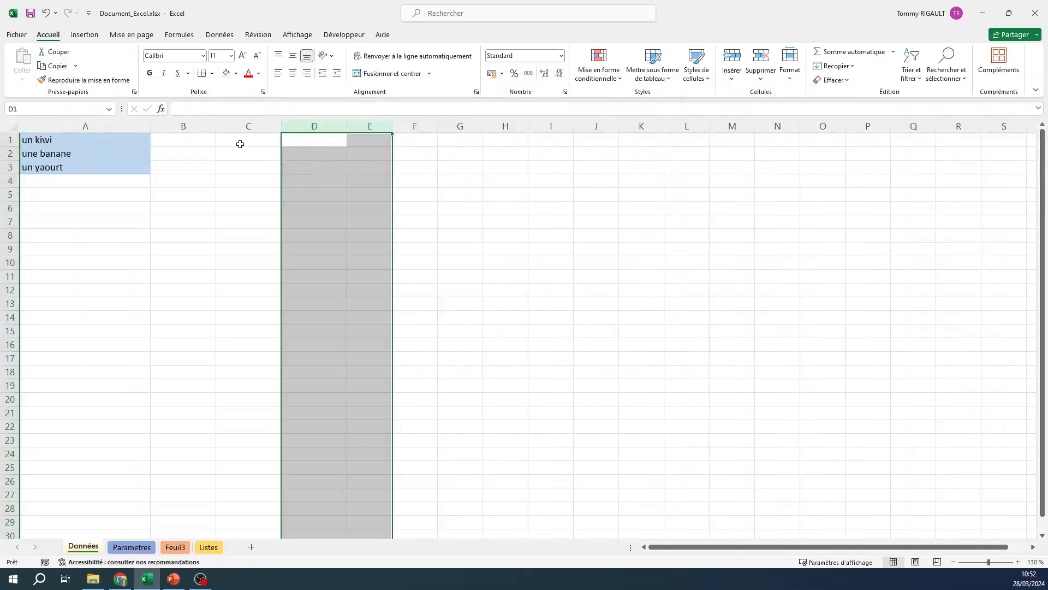
- Enter the heading "référence relative" in D1 and widen column D to fit it
click(318, 139)
text(référen)
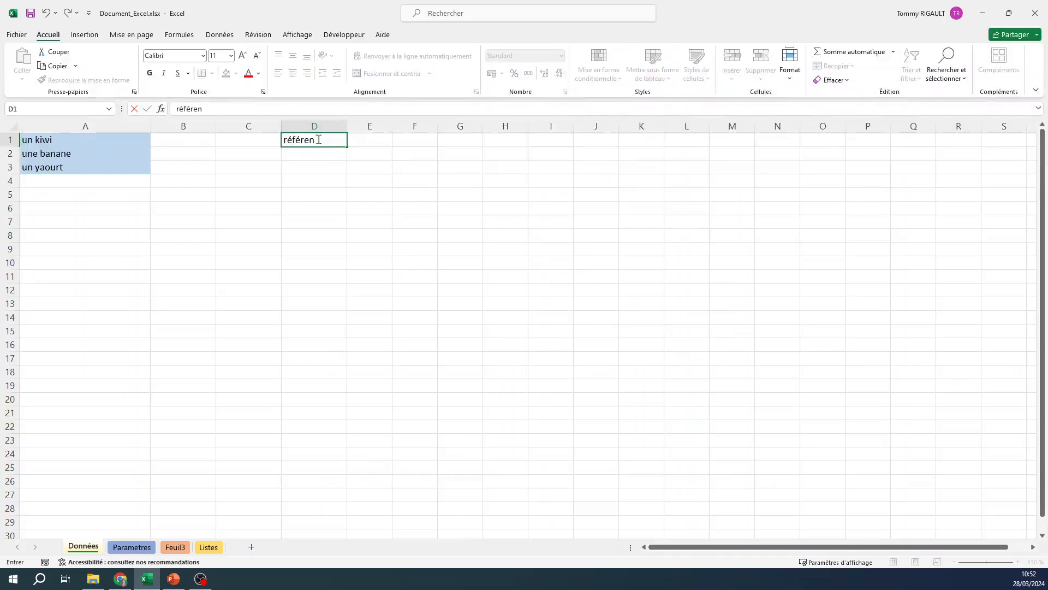
text(ce relative)
key(Return)
drag(342, 122, 372, 122)
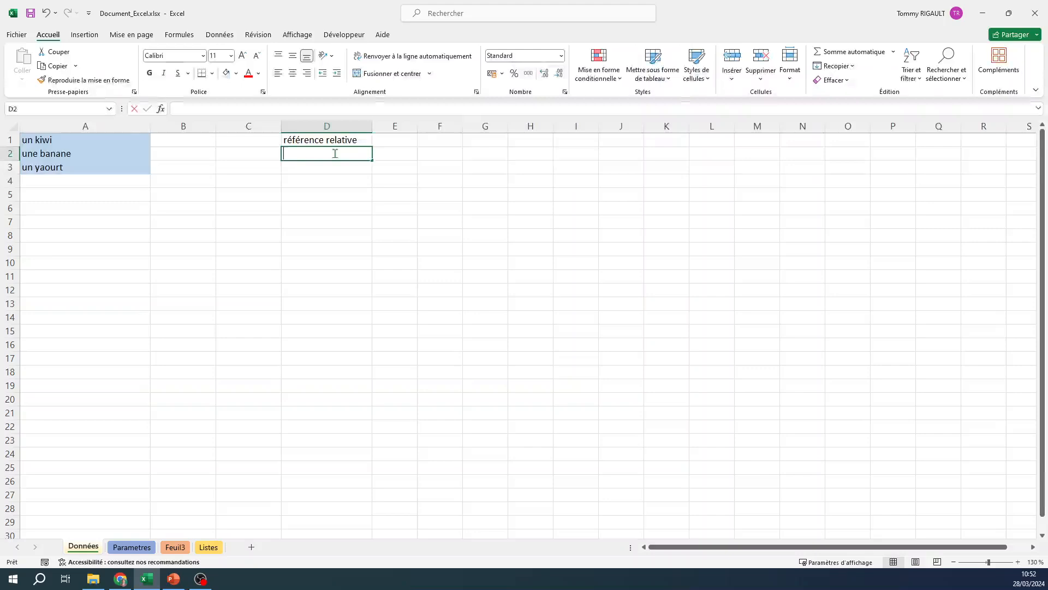
- Reference the named cell A1 in D2 with =dessert_du_frigo, and fill the formula down to D5
text(=)
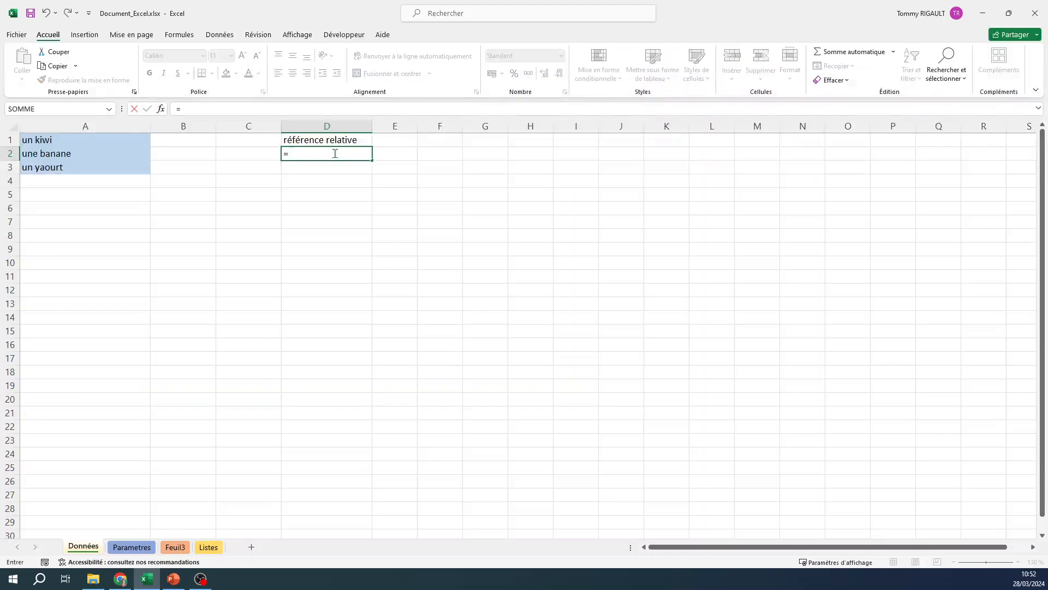
click(67, 139)
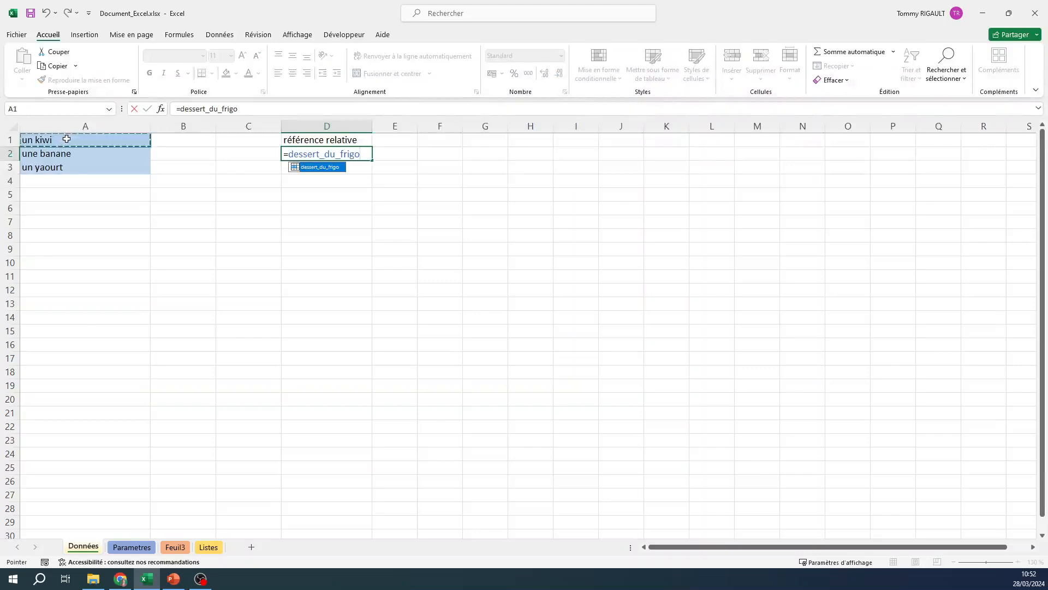
key(Return)
click(309, 155)
drag(372, 160, 364, 200)
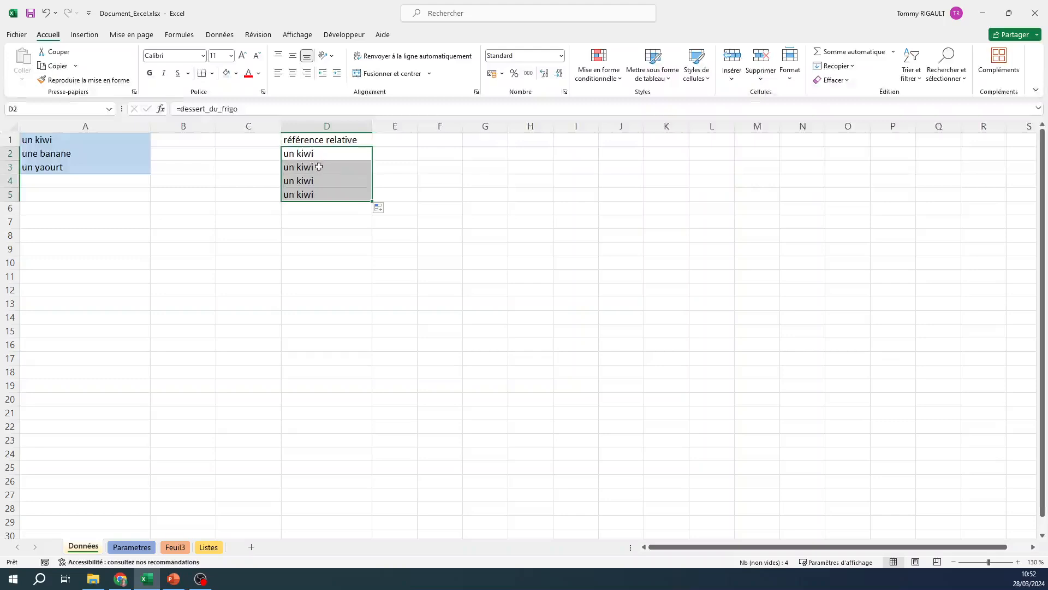
click(319, 168)
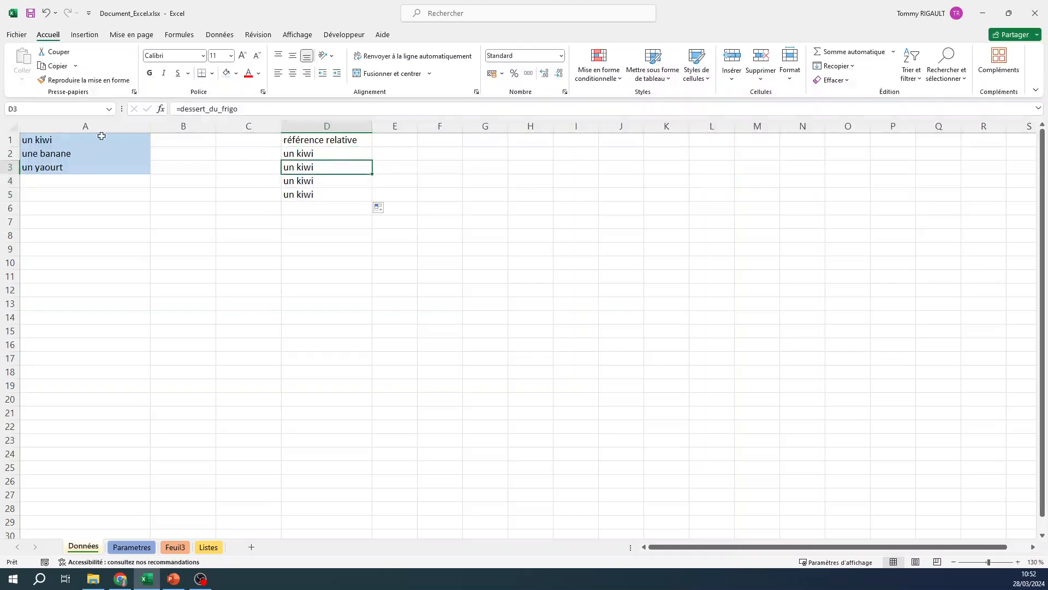
- Replace the name in D2's formula with the cell address, =A1, and fill it down to D5
click(297, 153)
drag(238, 109, 181, 111)
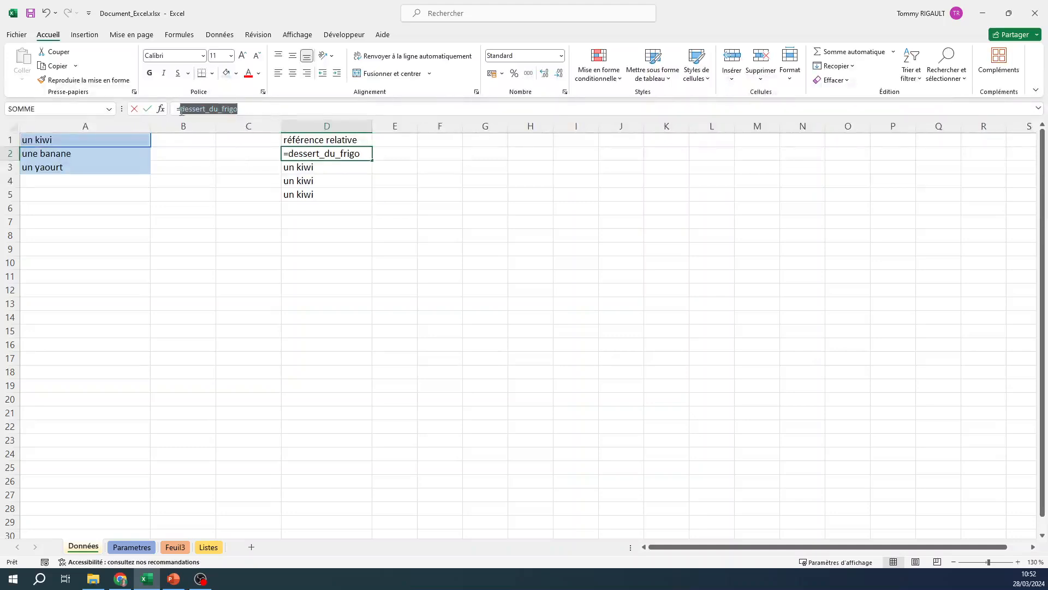
text(A1)
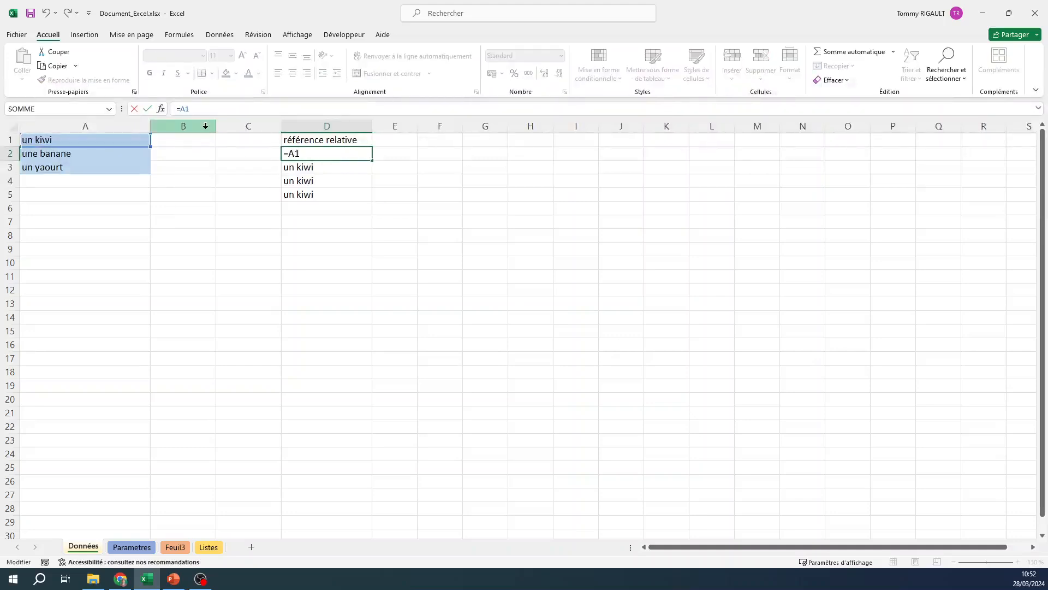
key(Return)
click(308, 152)
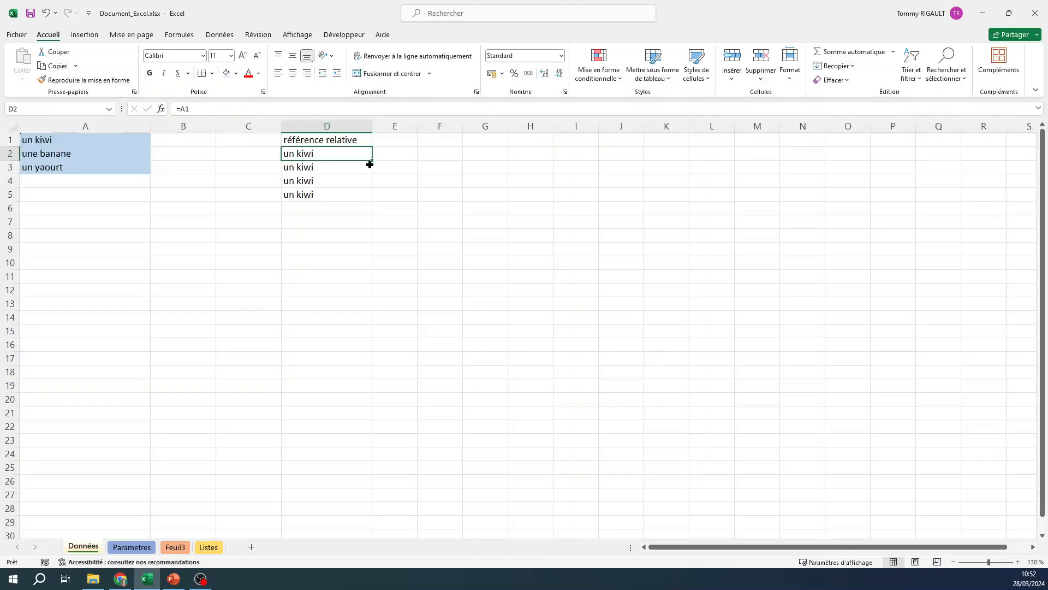
drag(373, 161, 358, 200)
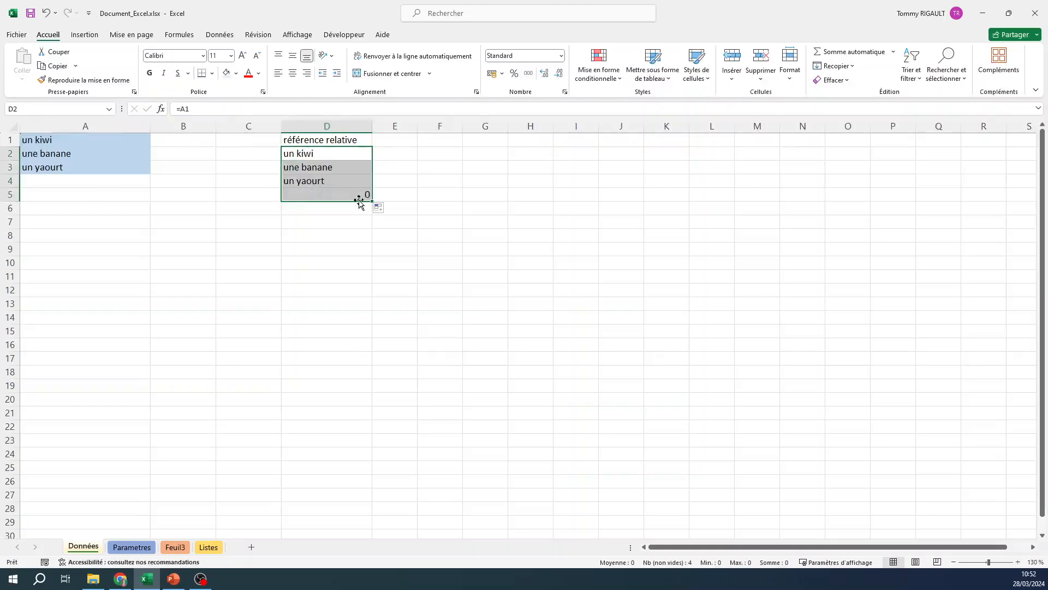
- Clear the surplus formula in D5 and fill the D2 formula down to D4
click(324, 155)
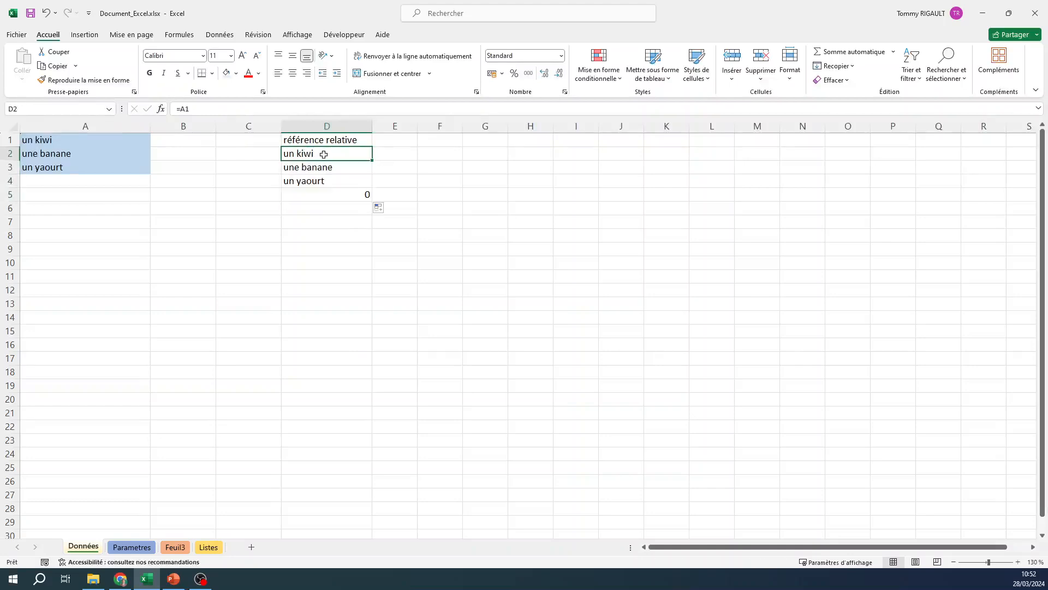
click(366, 194)
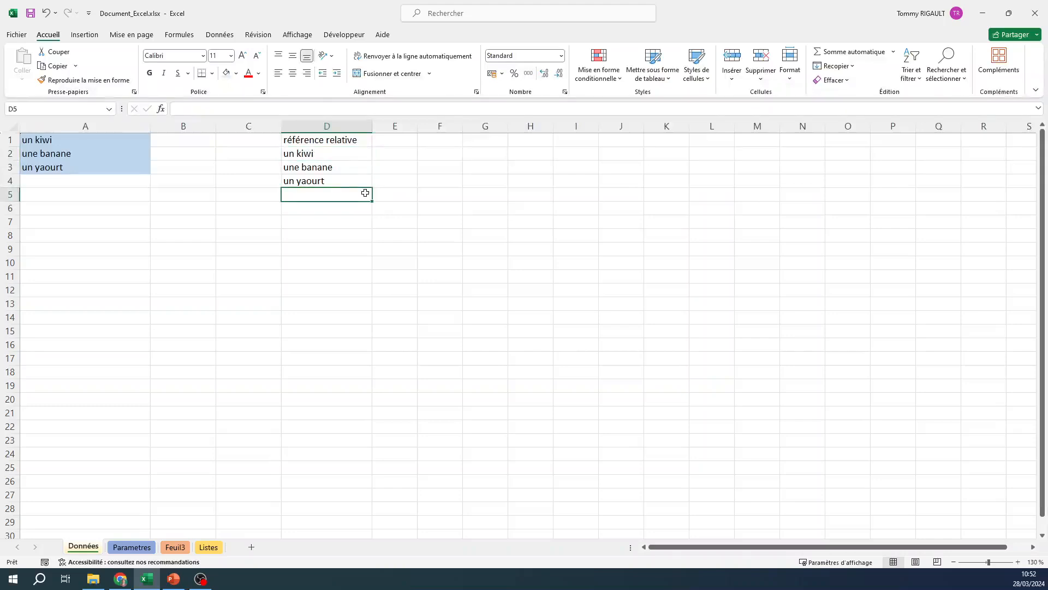
click(324, 153)
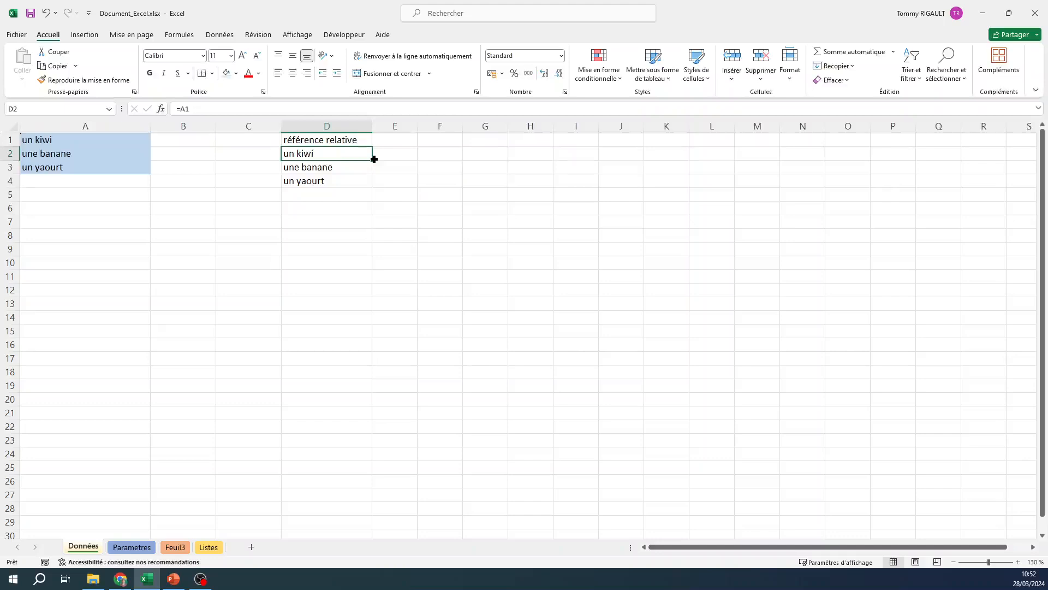
drag(373, 159, 373, 192)
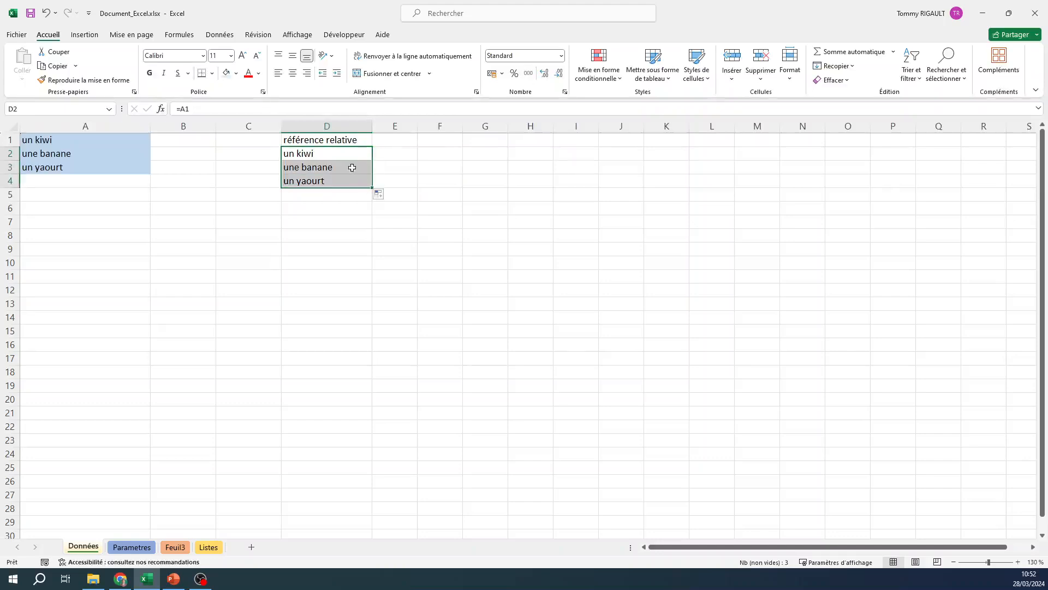
- Examine the formulas in D2, D3 and D4 to compare which cell each relative reference points to
click(342, 153)
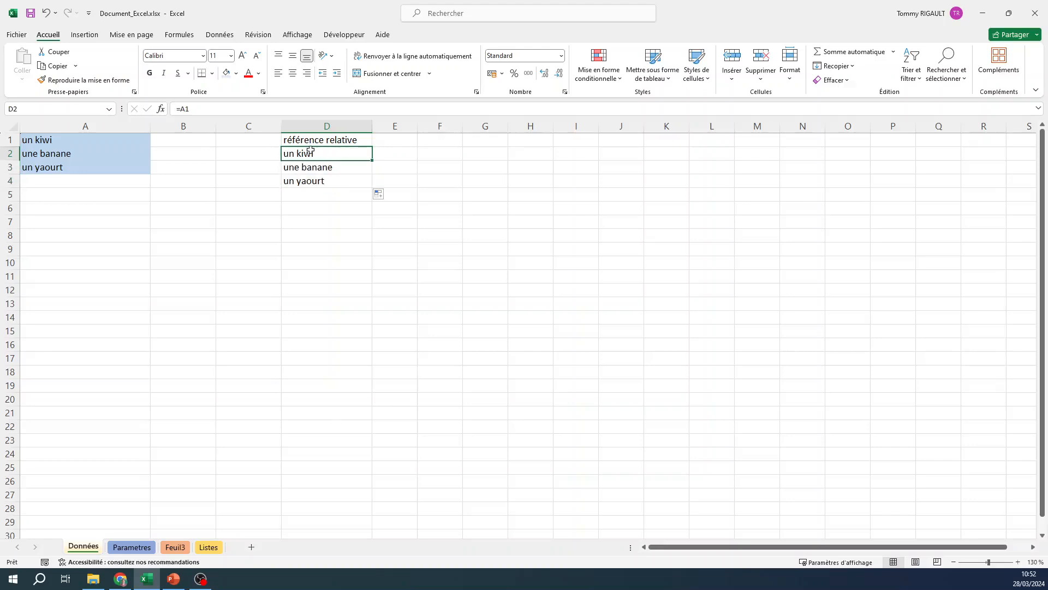
click(348, 166)
click(352, 181)
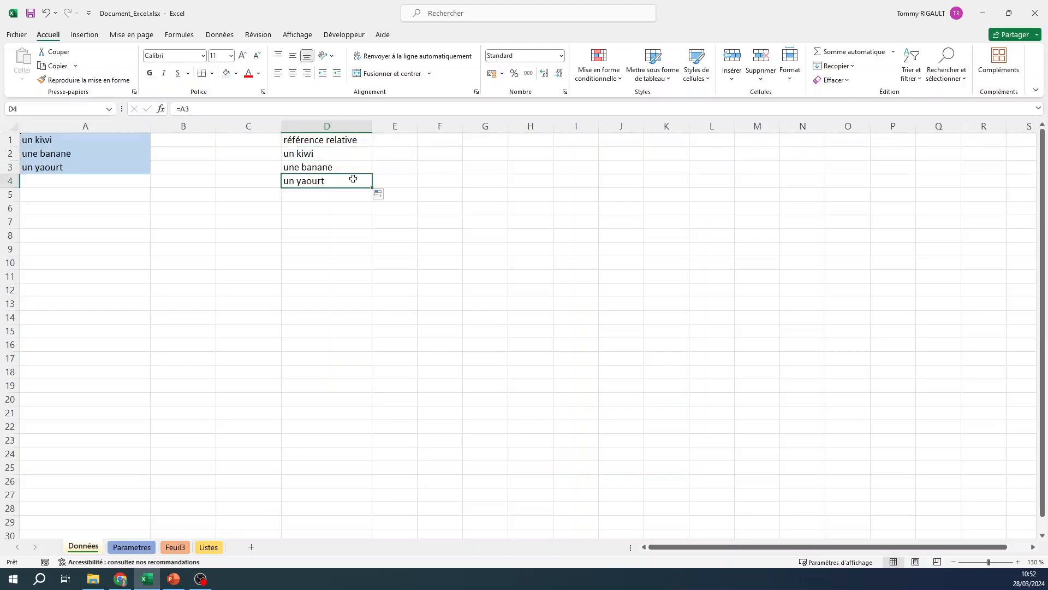
click(339, 155)
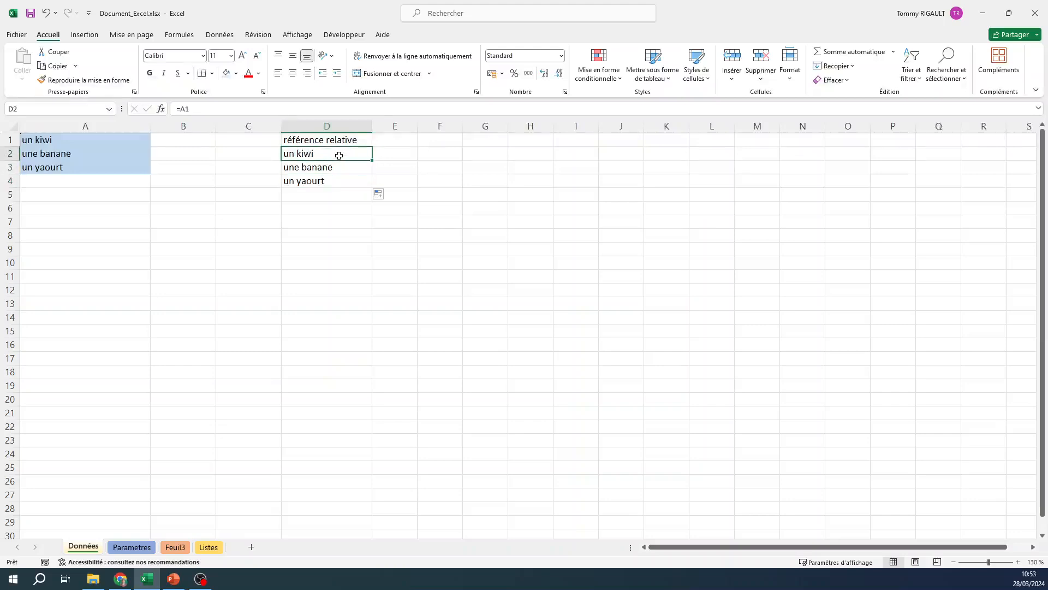
click(265, 108)
key(Escape)
click(288, 167)
click(271, 108)
key(Escape)
click(365, 182)
click(248, 108)
key(Escape)
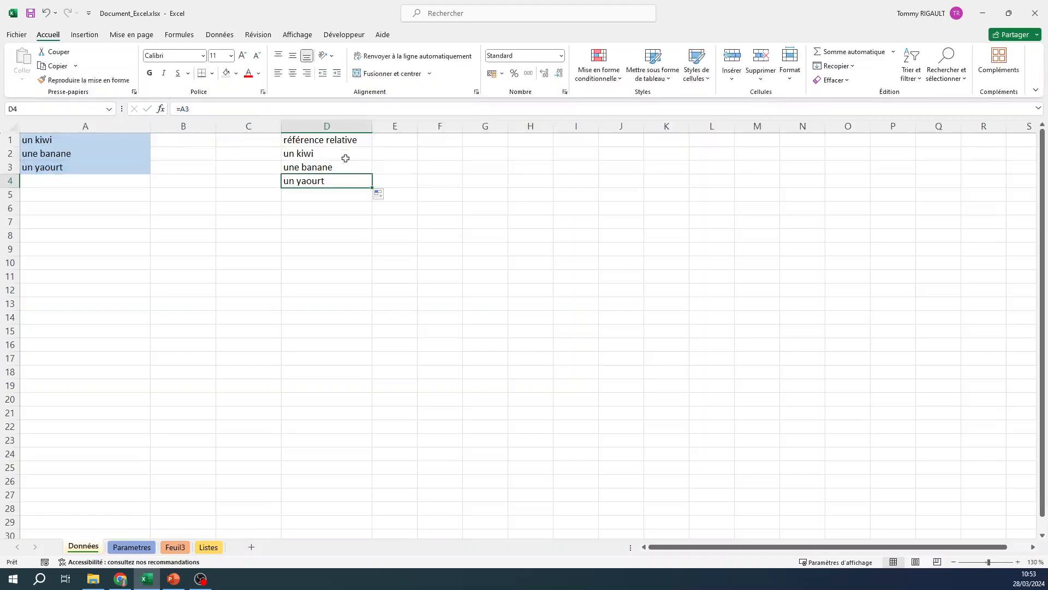
click(349, 154)
click(351, 166)
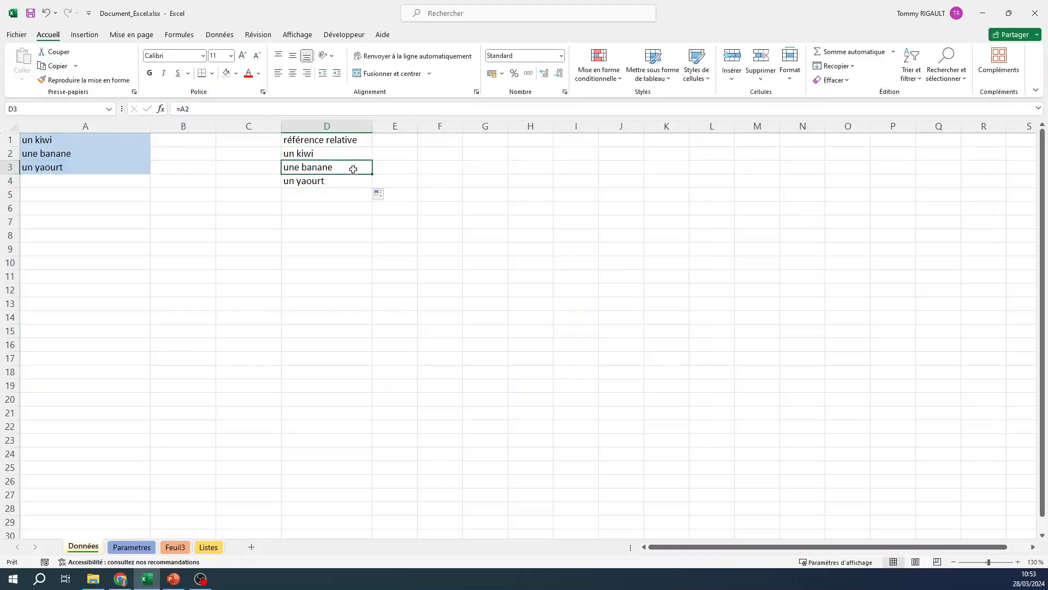
click(354, 179)
click(358, 152)
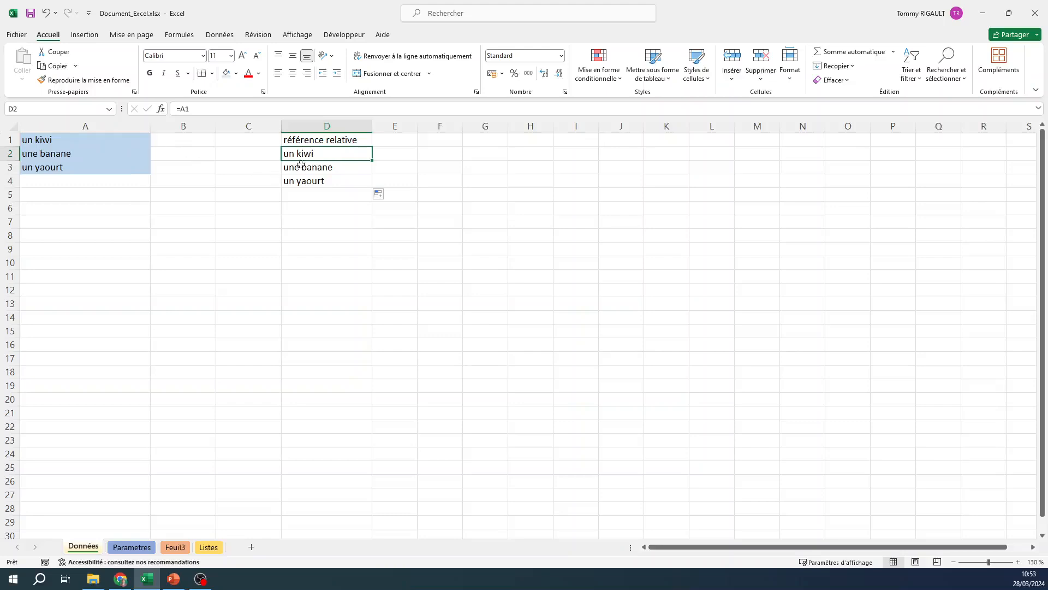
click(331, 170)
click(333, 181)
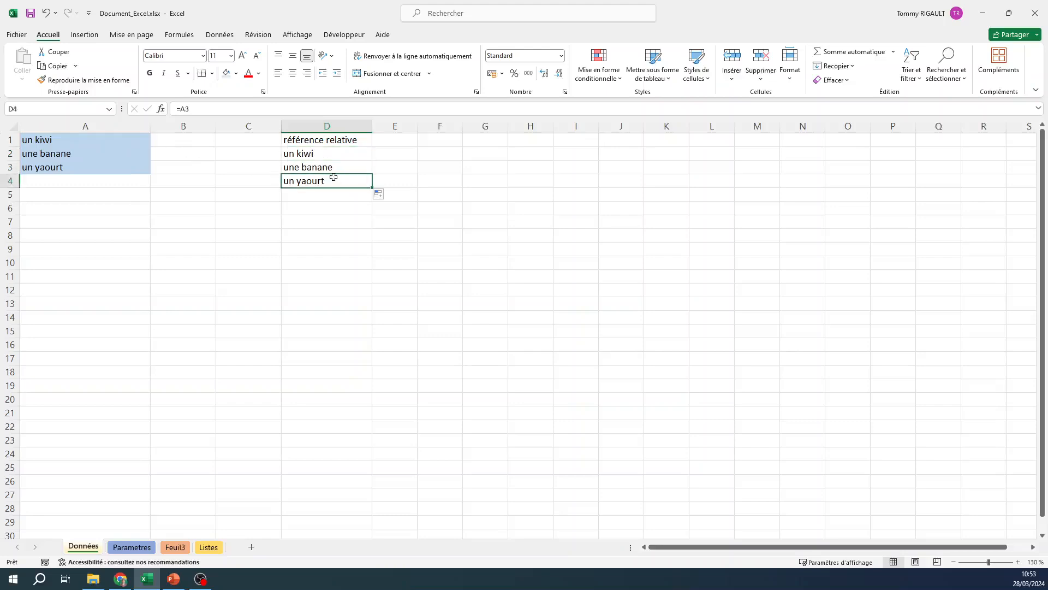
- Widen column F and enter the heading "référence absolue" in F1
drag(463, 125, 542, 127)
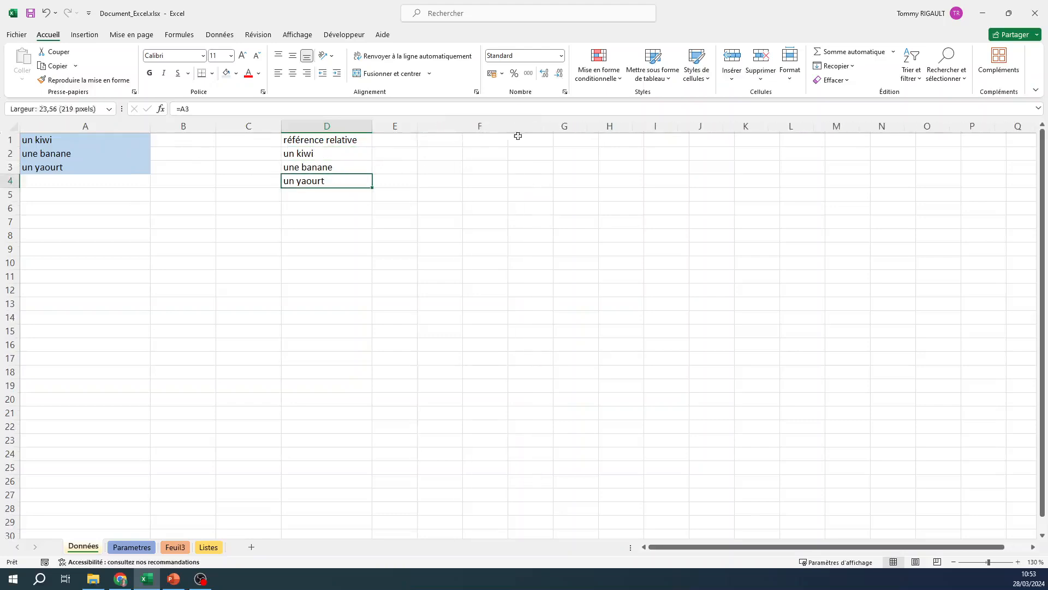
click(487, 139)
text(référence absolue)
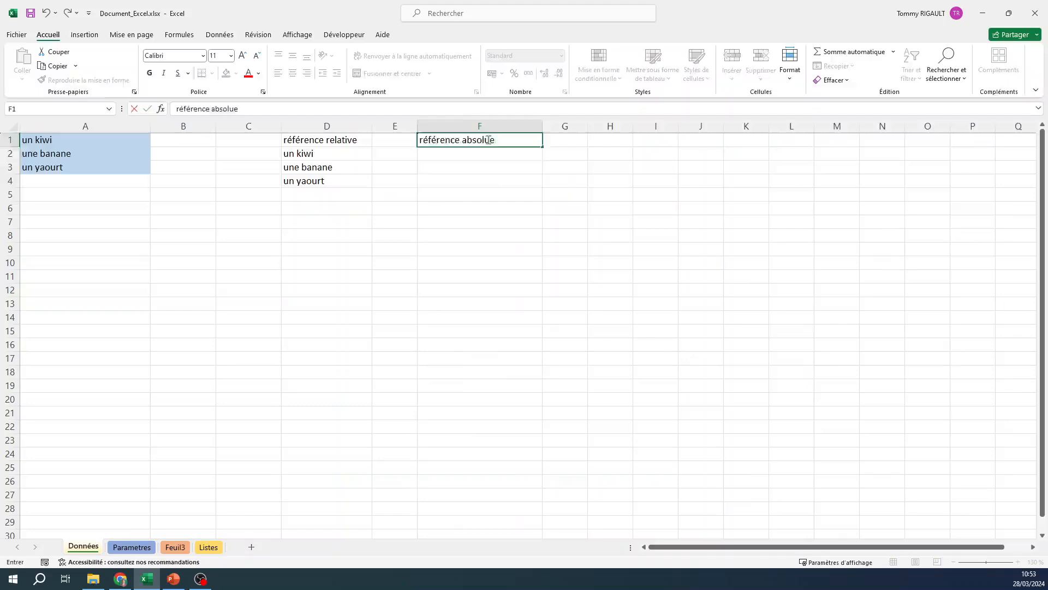
key(Return)
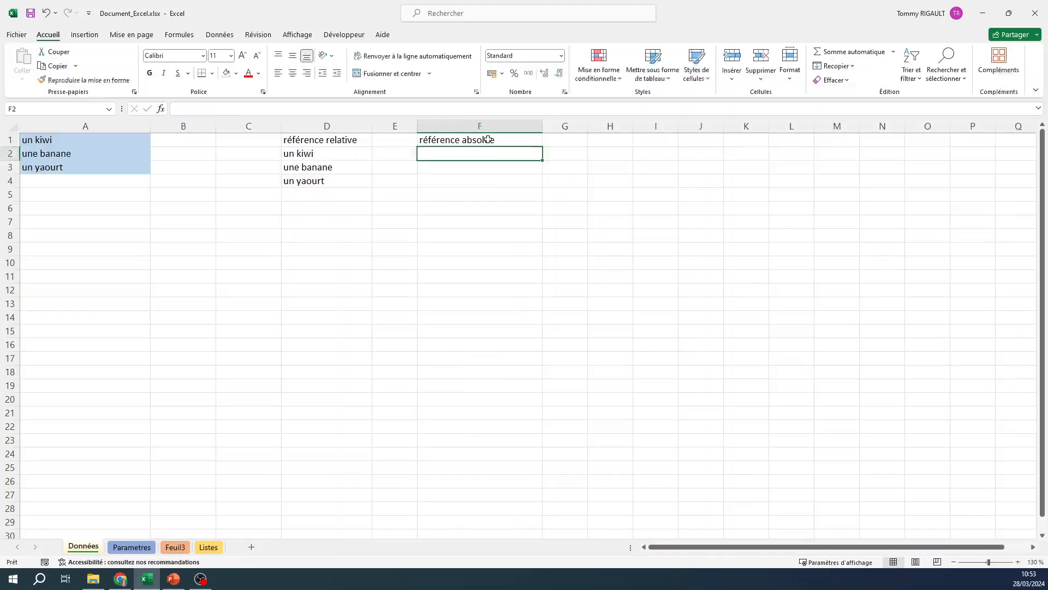
- Enter =A1 in F2, fill it down to F4, and check the copied formulas
text(=)
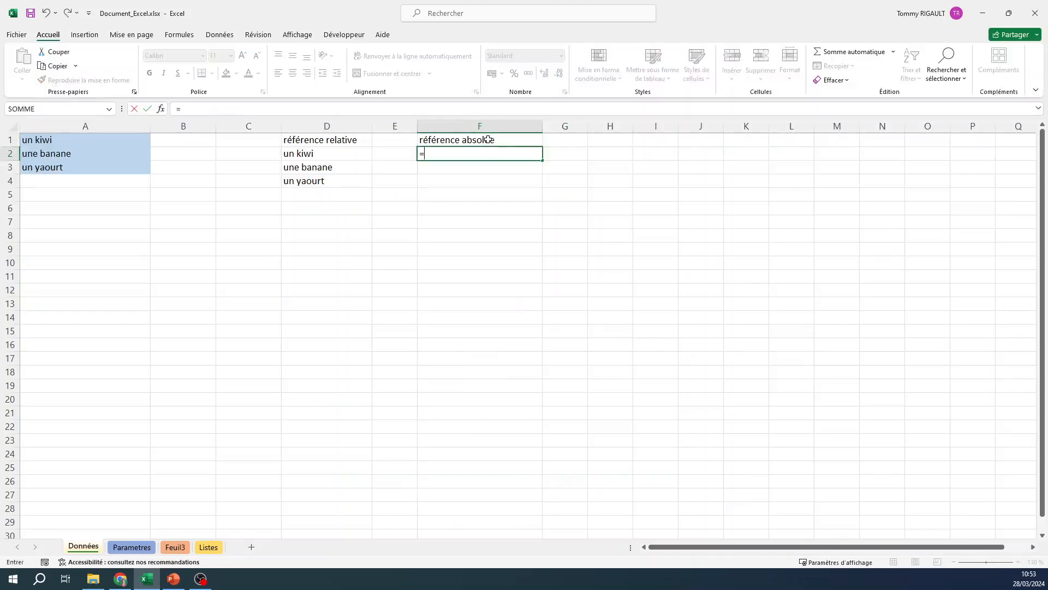
text(A1)
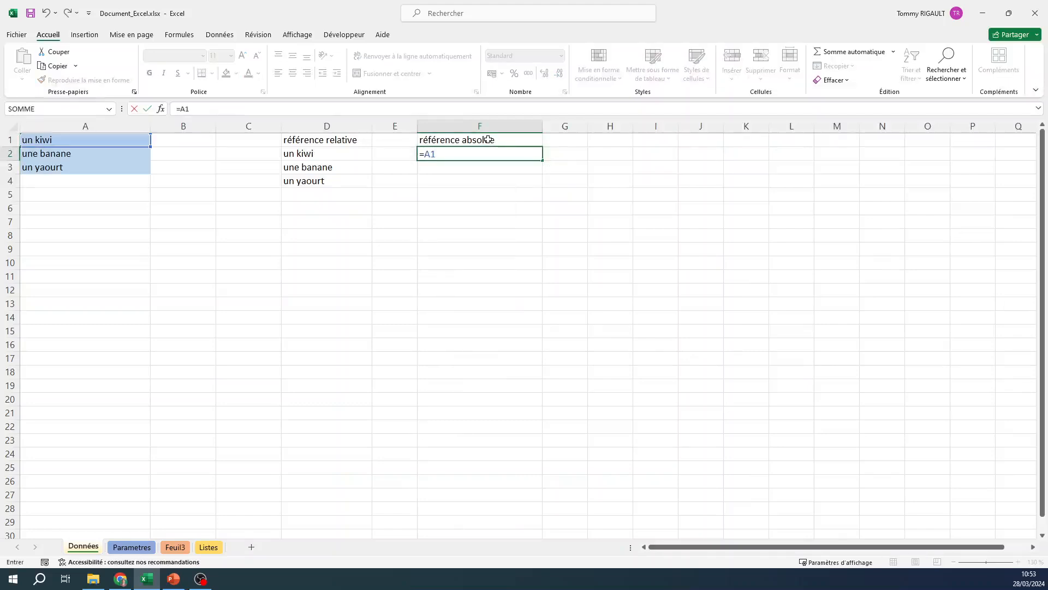
key(Return)
click(491, 154)
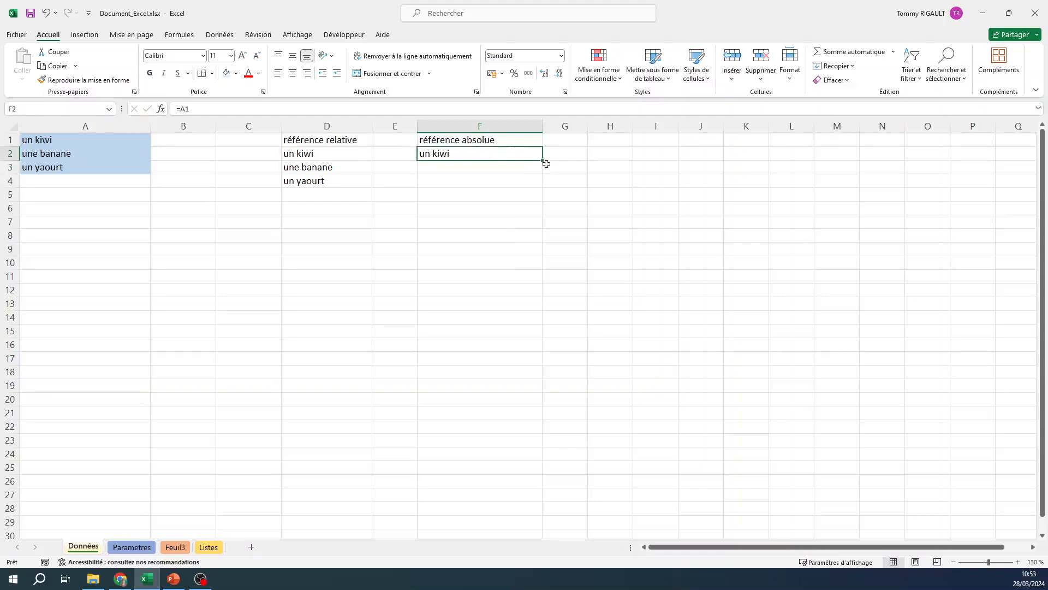
drag(544, 164, 535, 188)
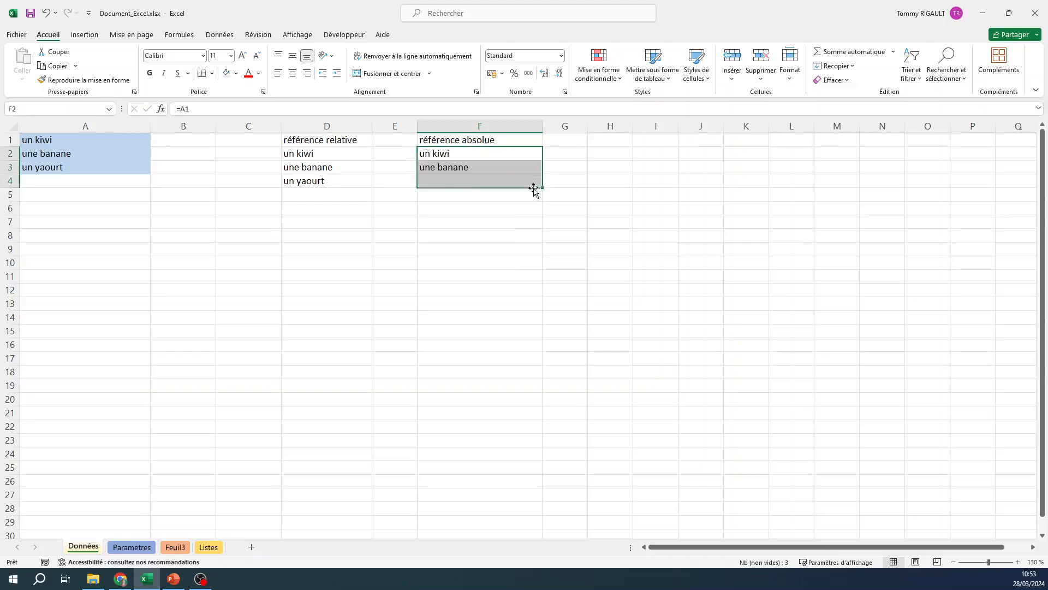
click(482, 156)
click(481, 168)
click(476, 181)
- Make the reference in F2 absolute by changing its formula to =$A$1
click(444, 153)
click(182, 109)
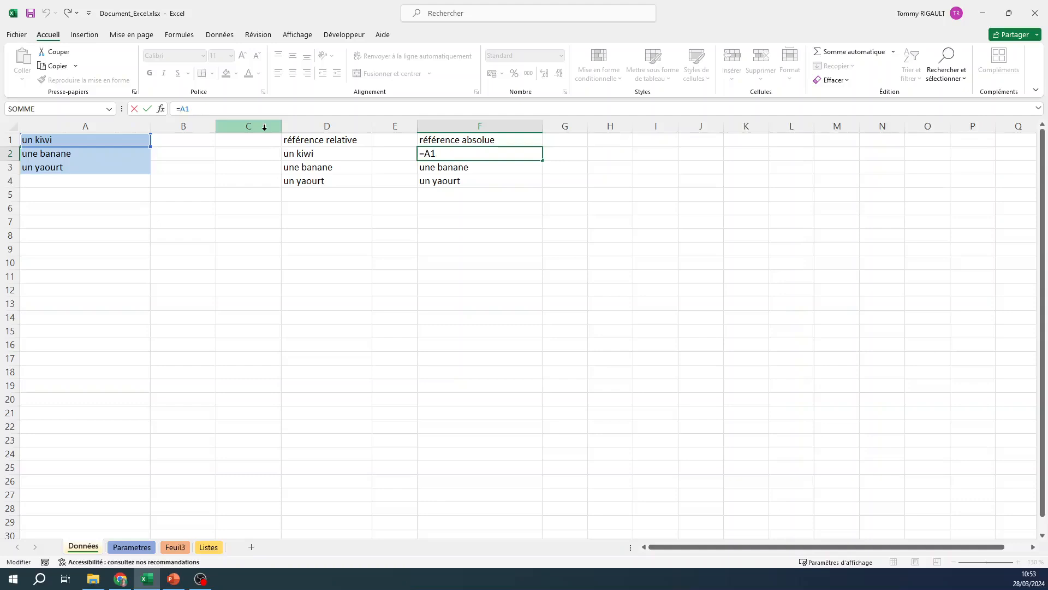
text($)
text($)
key(Return)
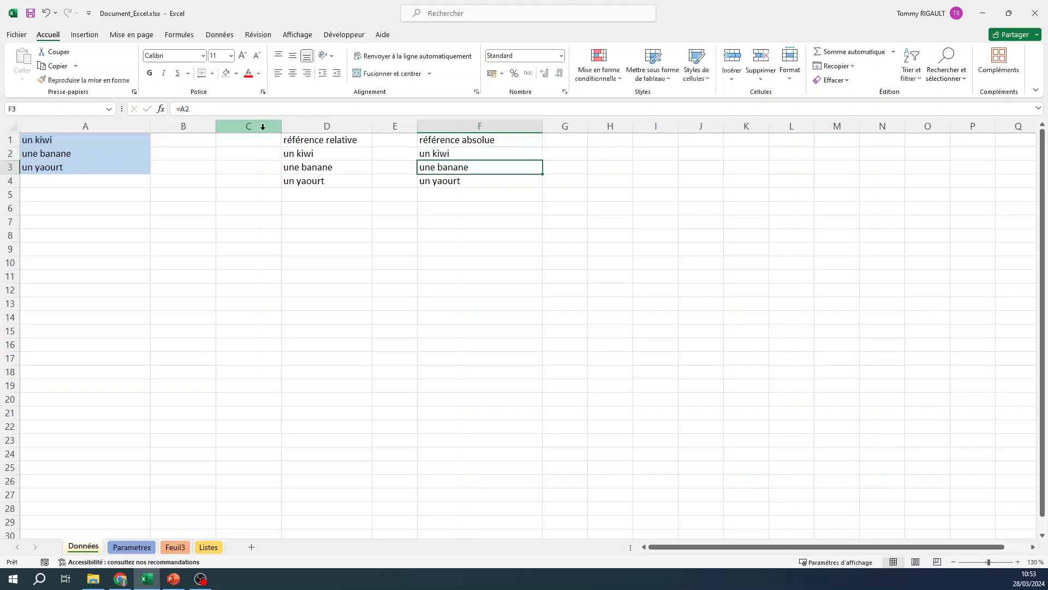
- Fill the absolute formula in F2 down to F4 and examine the references in F2, F3 and F4
click(473, 150)
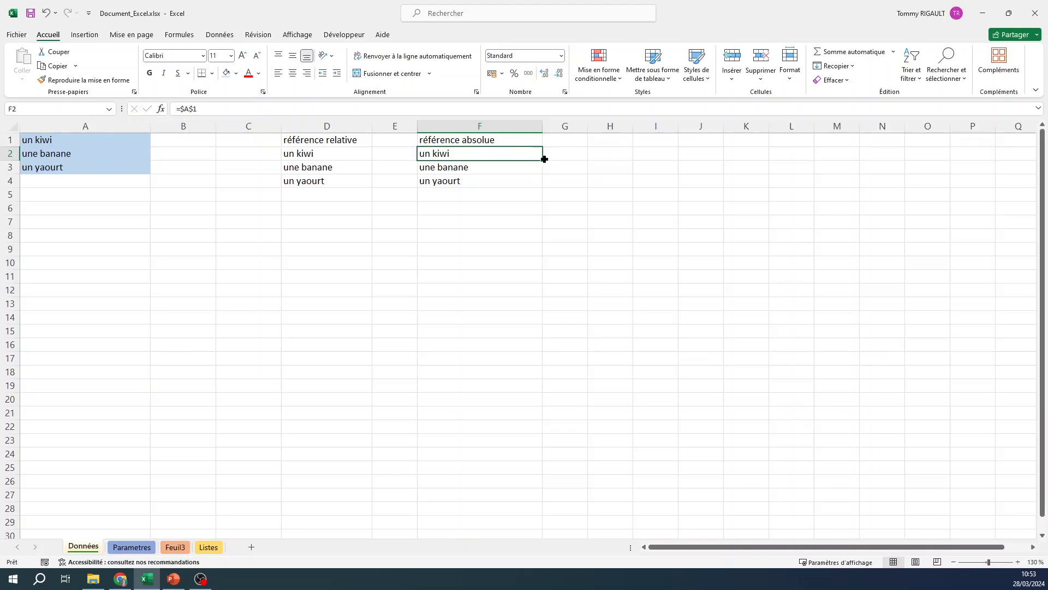
drag(542, 160, 536, 183)
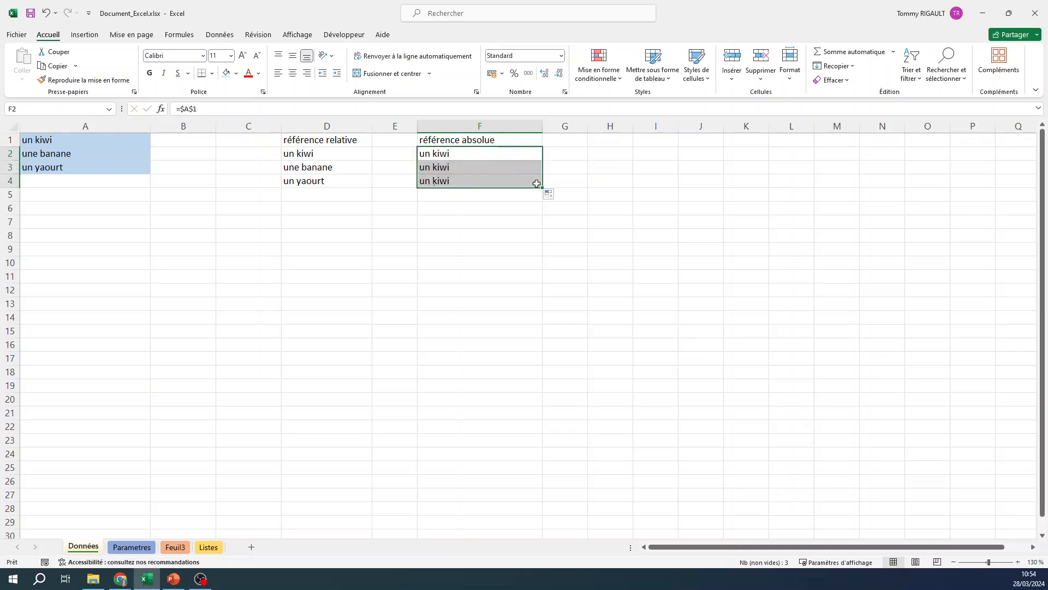
click(473, 155)
click(236, 108)
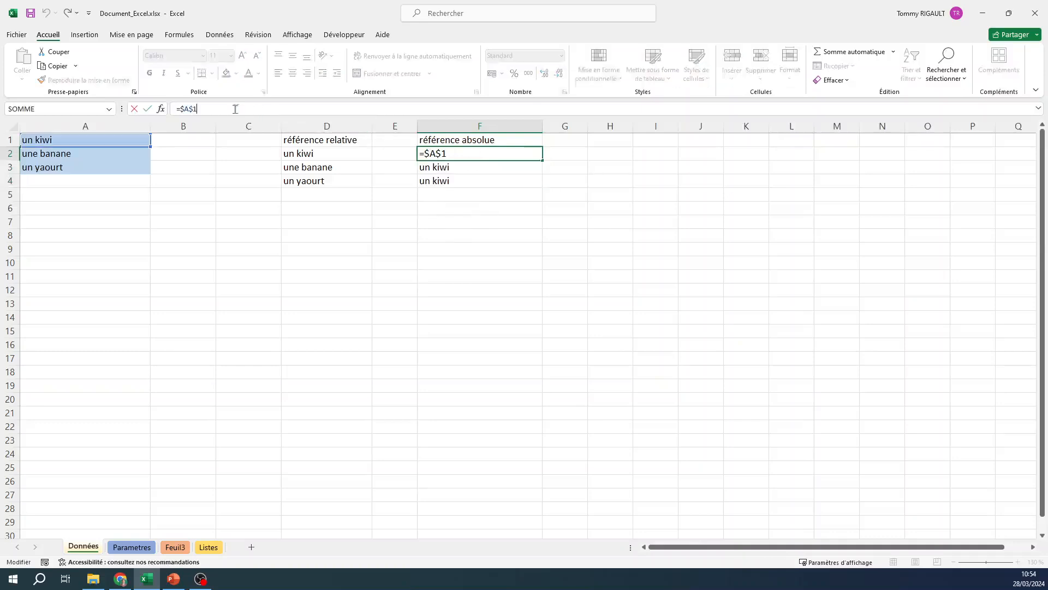
key(Escape)
click(472, 167)
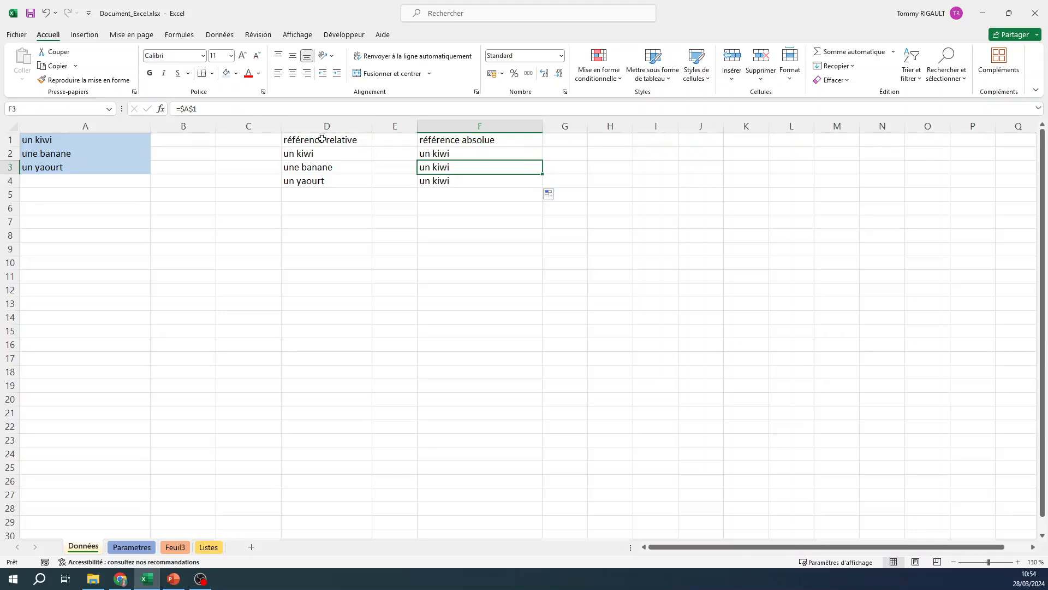
click(256, 110)
key(Escape)
click(452, 180)
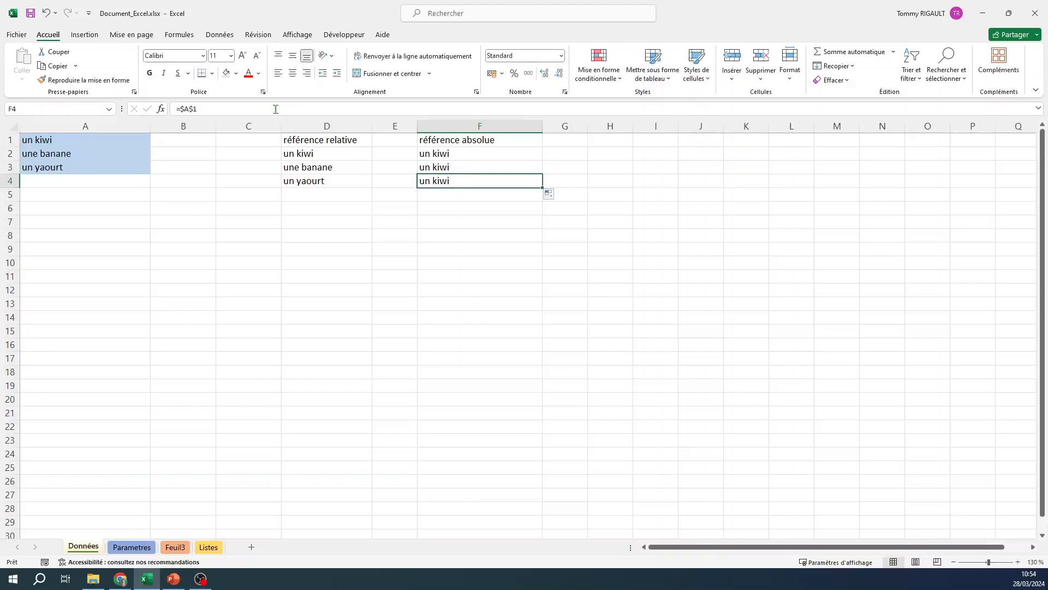
click(276, 109)
key(Escape)
- Fill the formula in F2 down to F18 and check the copied formulas in the lower cells
click(462, 158)
drag(542, 160, 524, 373)
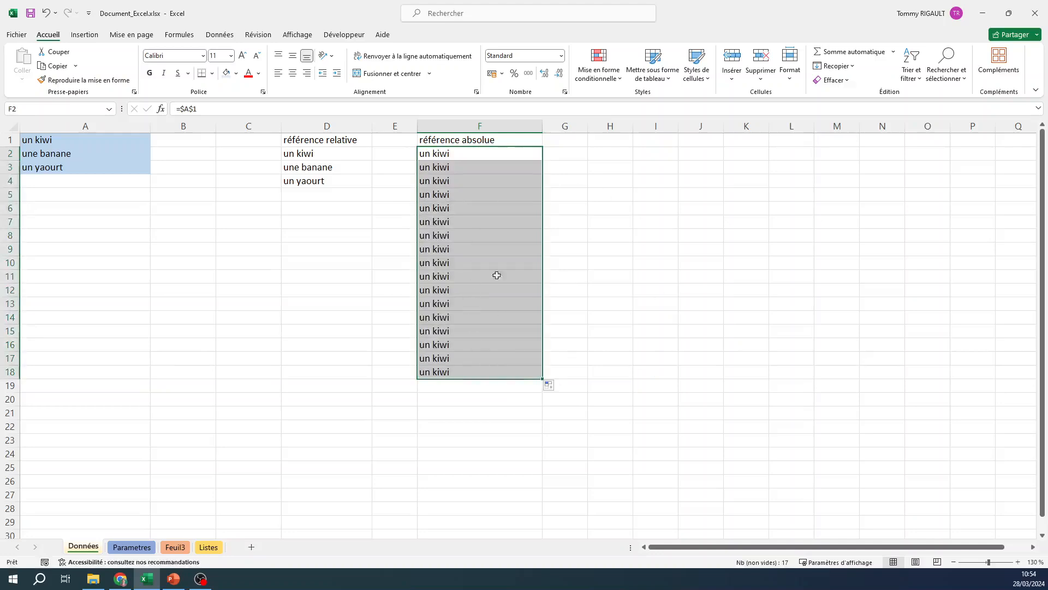
click(473, 328)
click(473, 345)
click(462, 374)
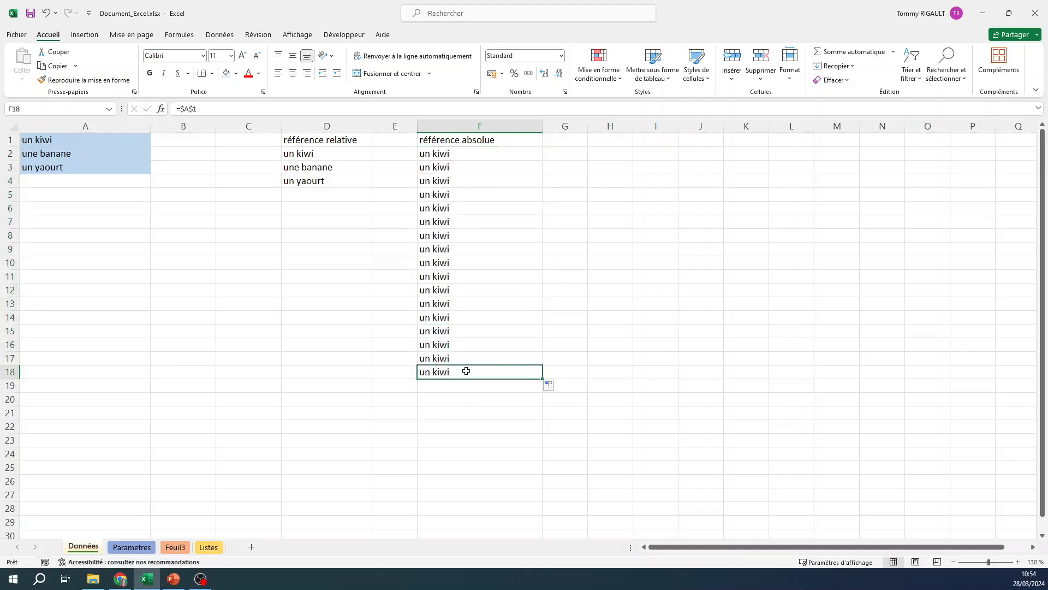
- Examine the relative formulas in D2, D3 and D4 again to see which cell each one references
click(337, 154)
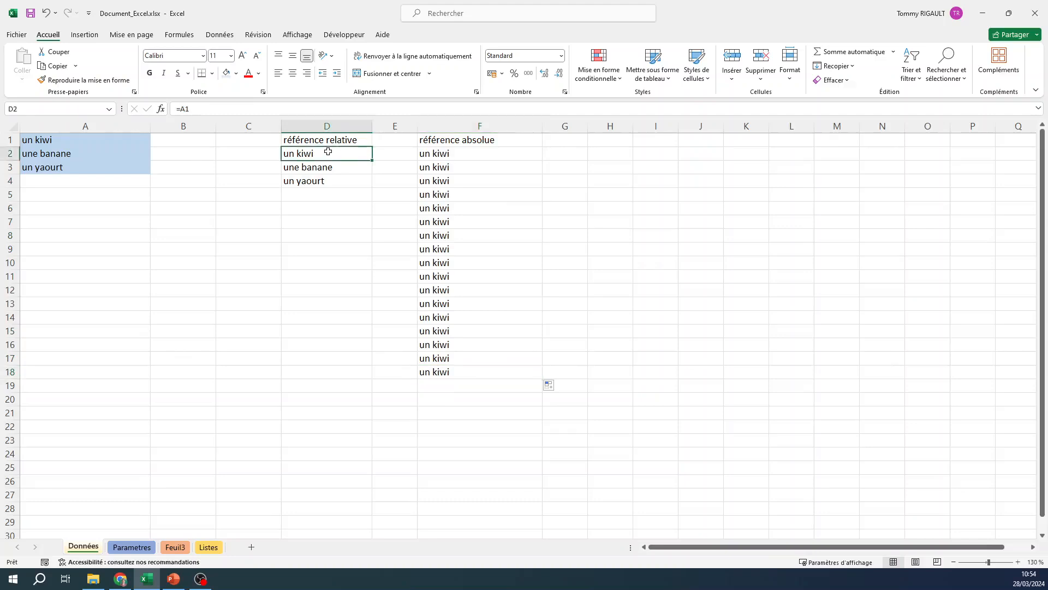
click(317, 110)
key(Escape)
click(354, 167)
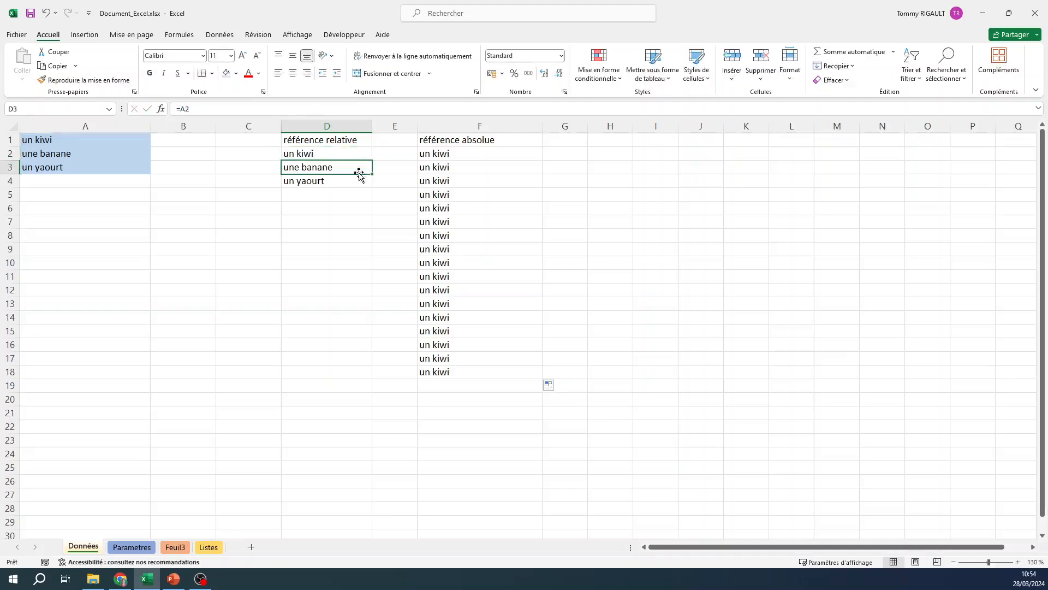
click(231, 107)
key(Escape)
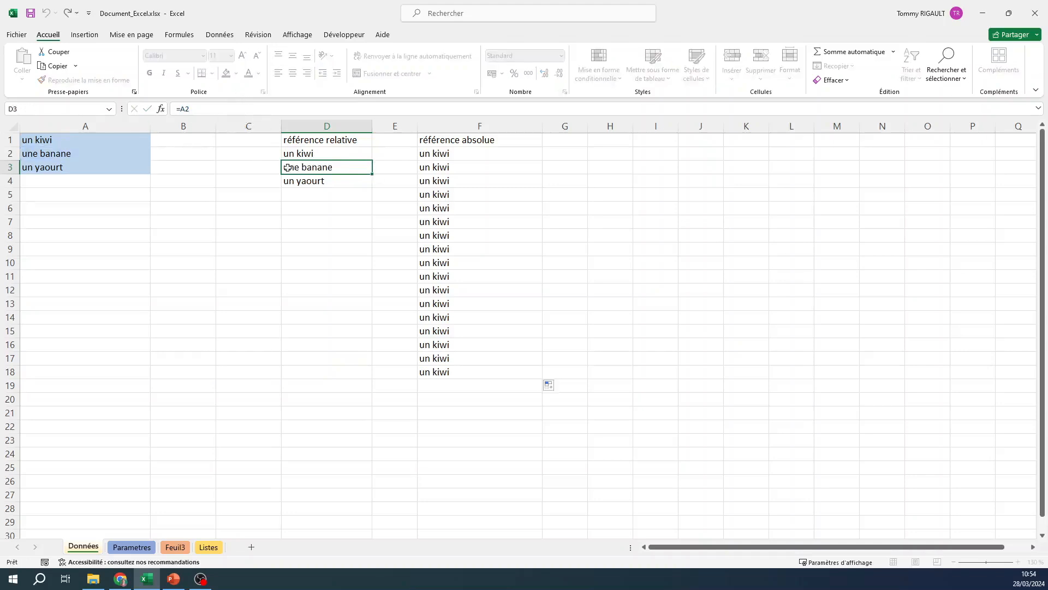
click(318, 181)
click(231, 109)
key(Escape)
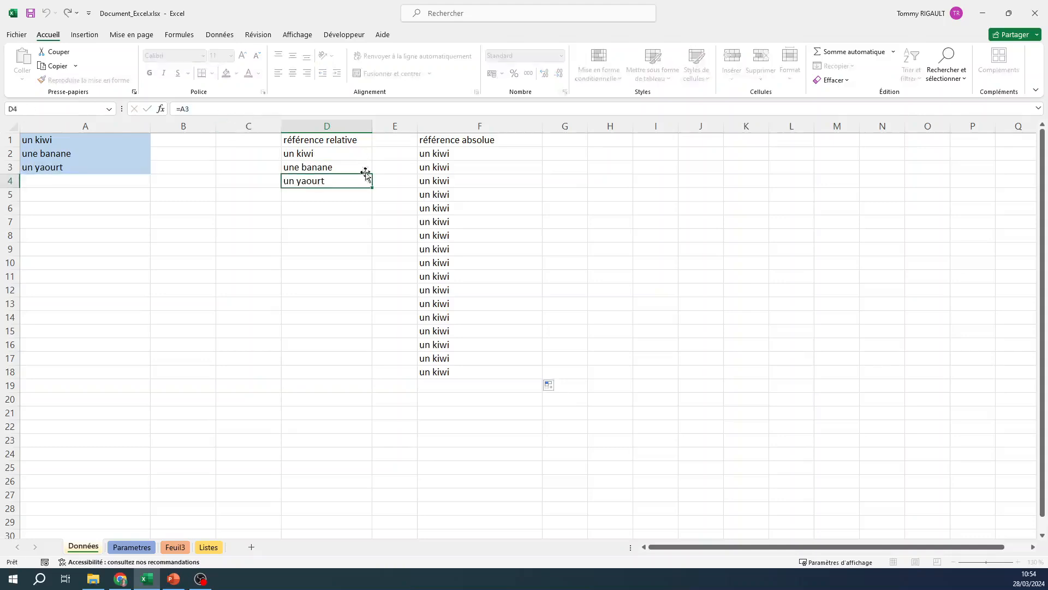
- Fill the relative formula in D4 down to D11, and add "une poire" in A4 and "un gateau" in A5
drag(372, 186, 371, 282)
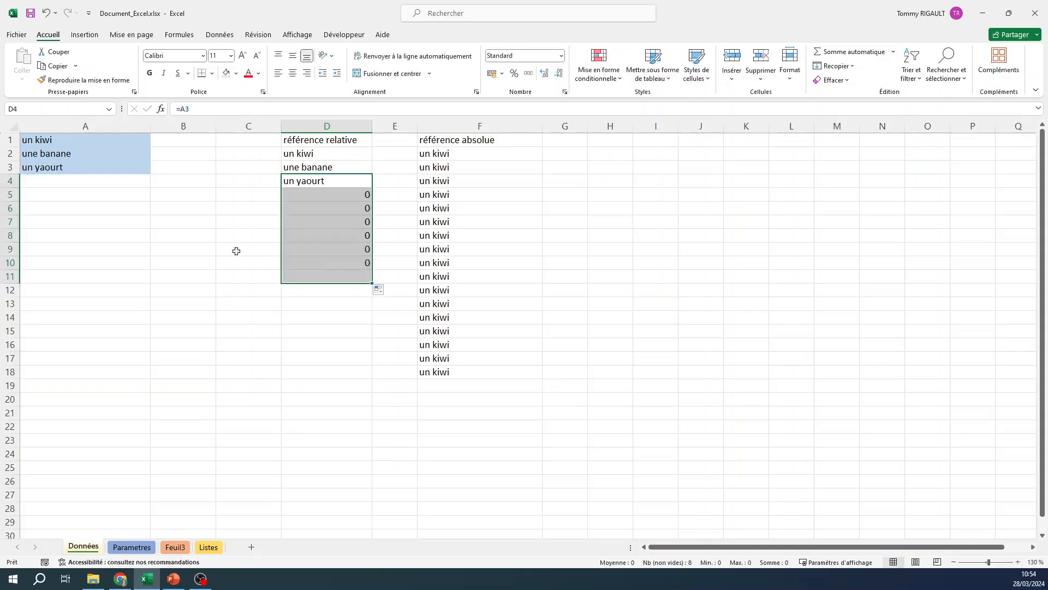
click(70, 182)
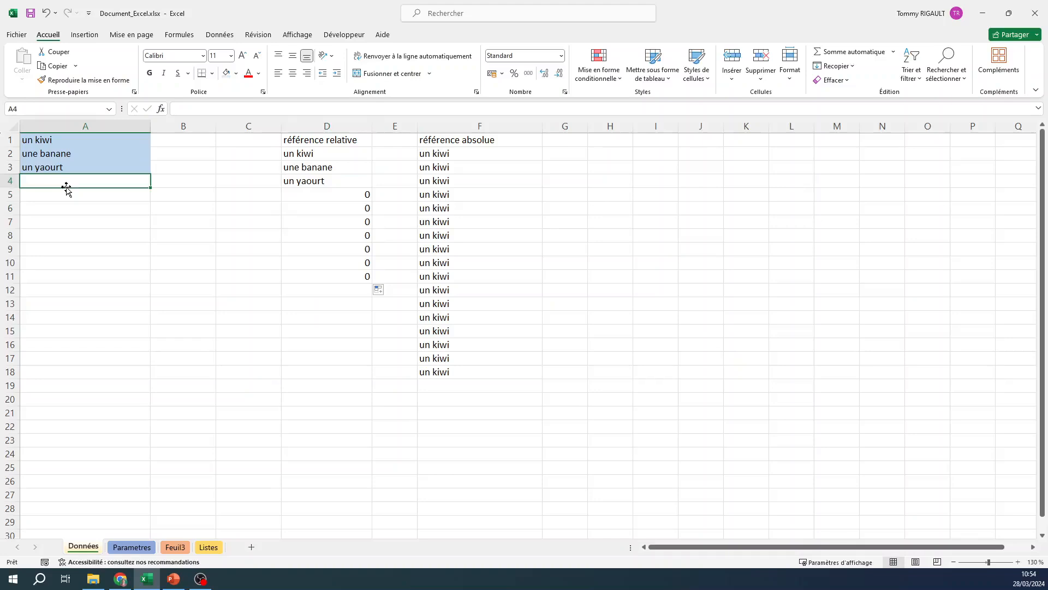
text(une poire)
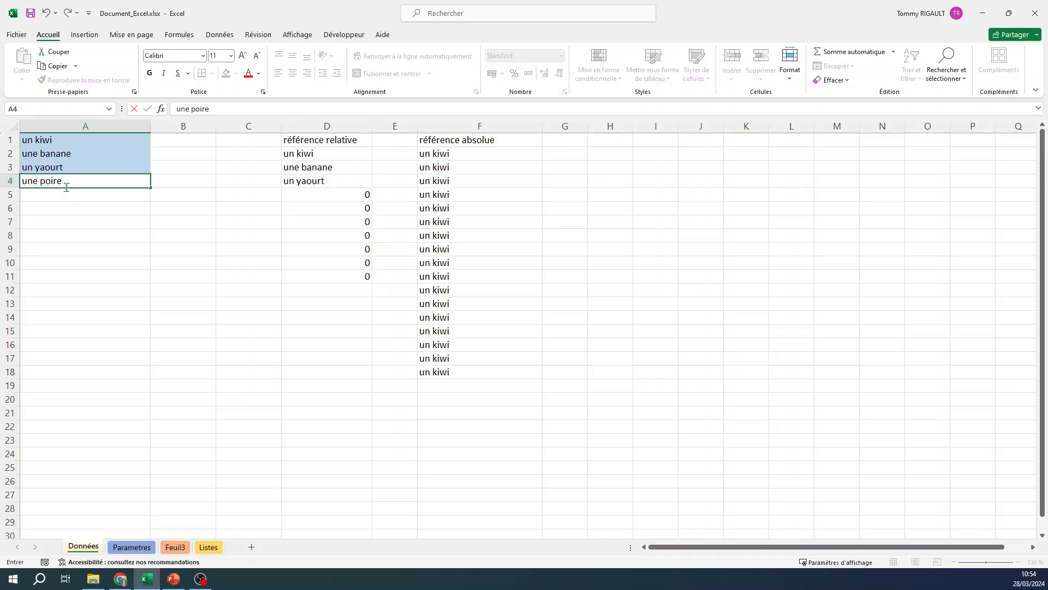
key(Return)
text(un gateau)
key(Return)
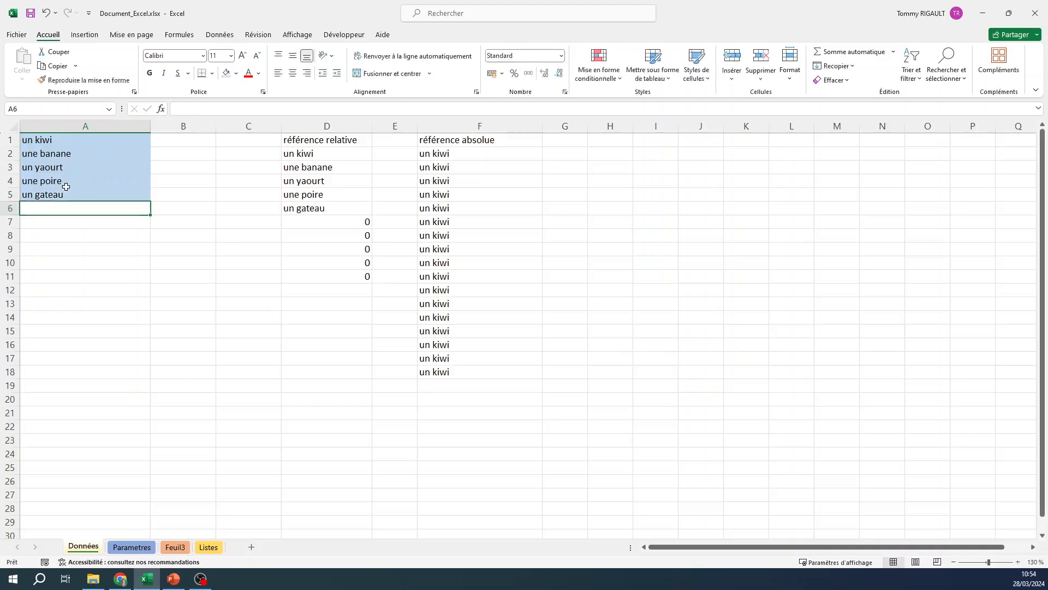
- Examine the formula in D6 to see which source cell it references
click(331, 209)
click(235, 107)
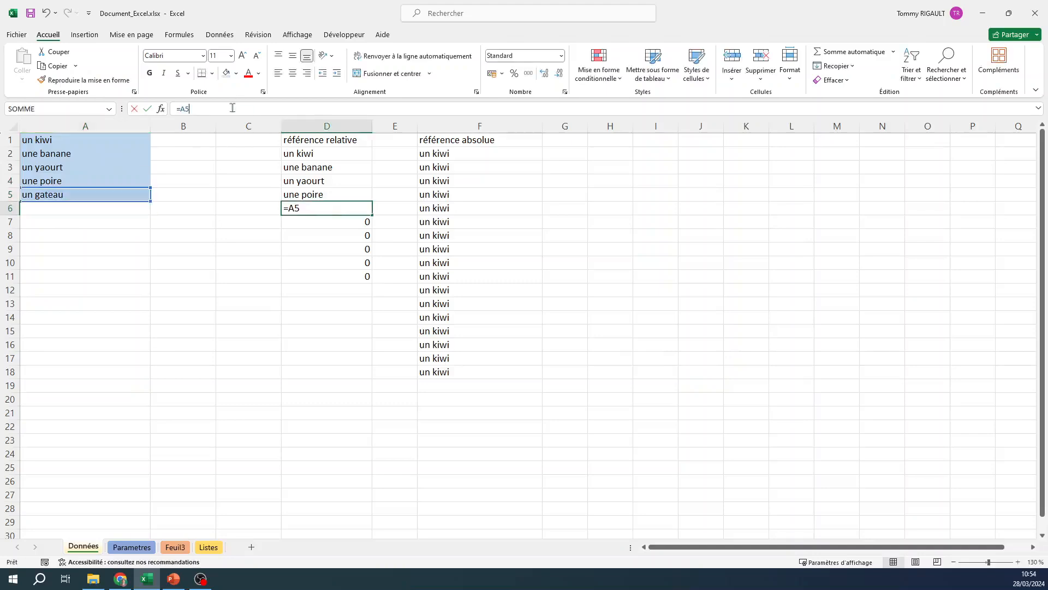
key(Escape)
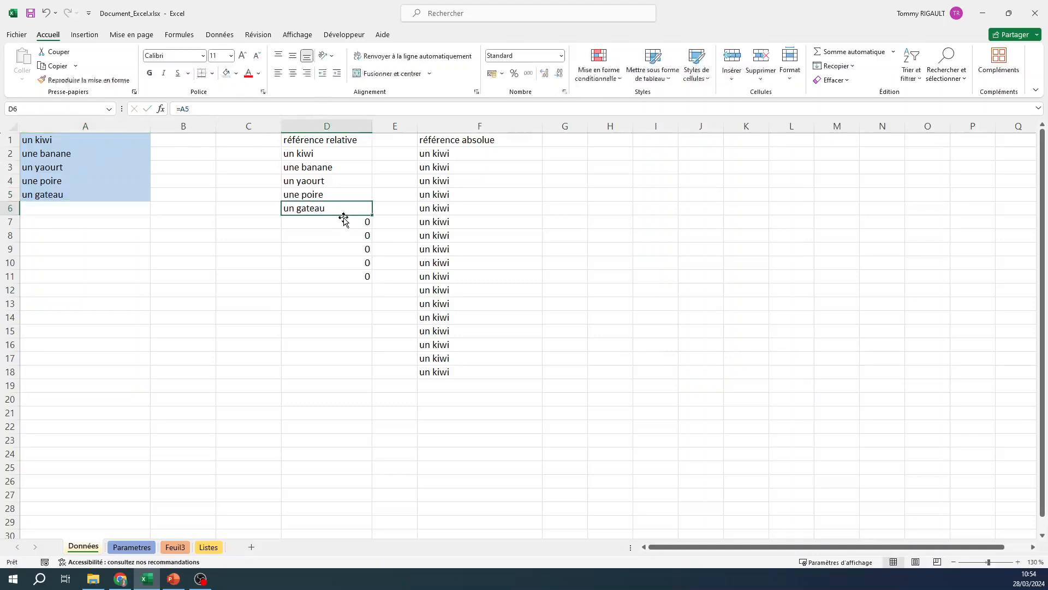
- Compare the formulas in D2 and F2, and fill F2 down to F18 again
click(329, 152)
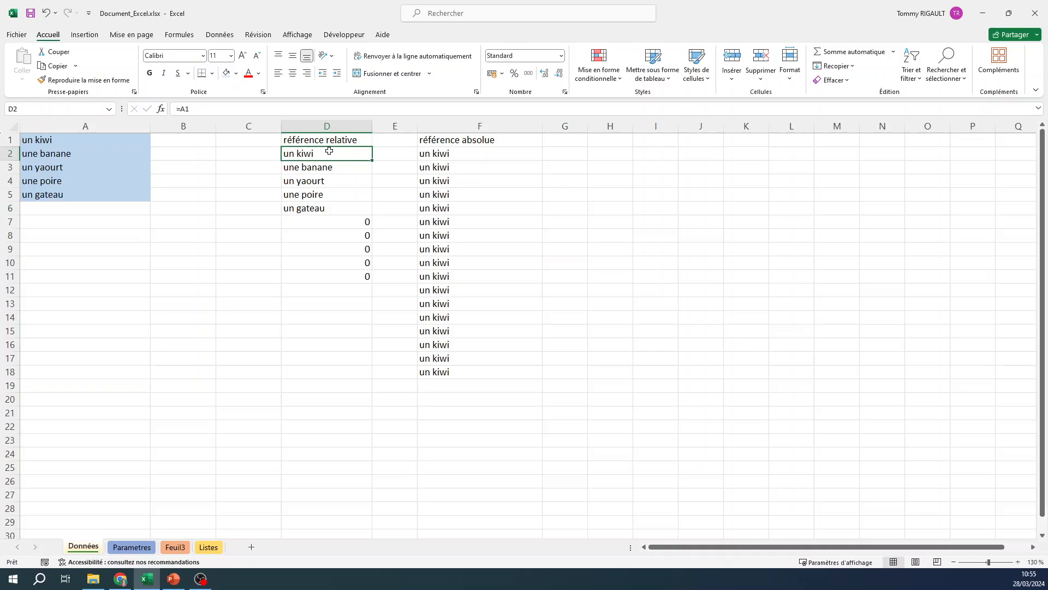
click(472, 153)
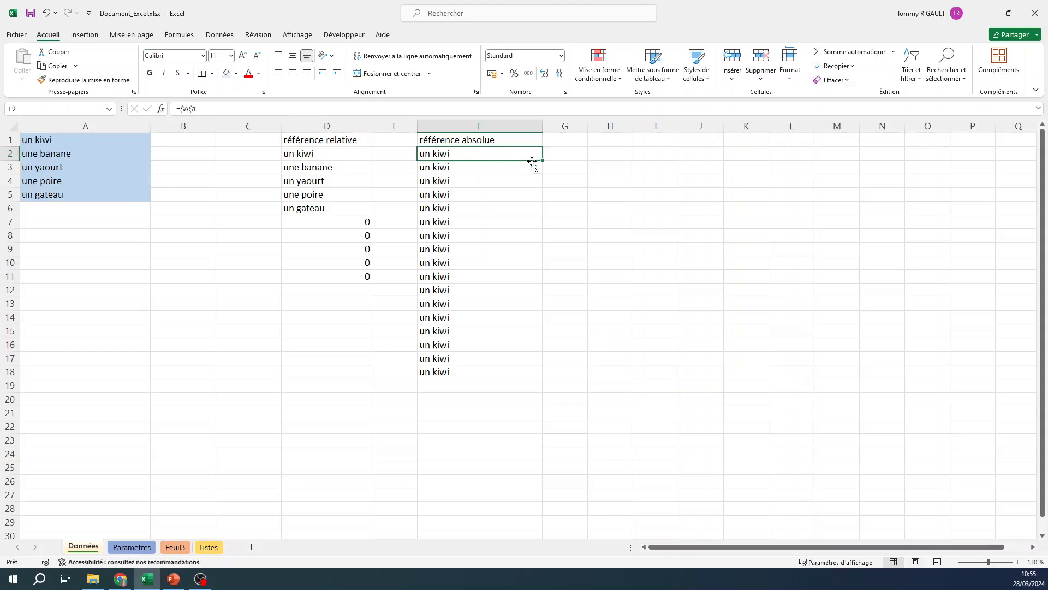
drag(543, 160, 493, 374)
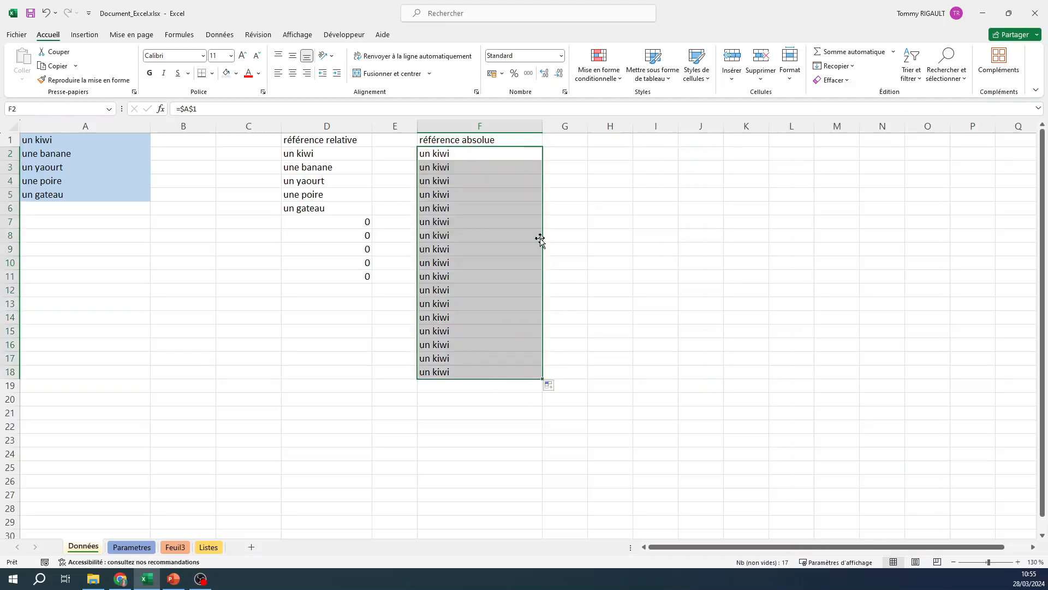